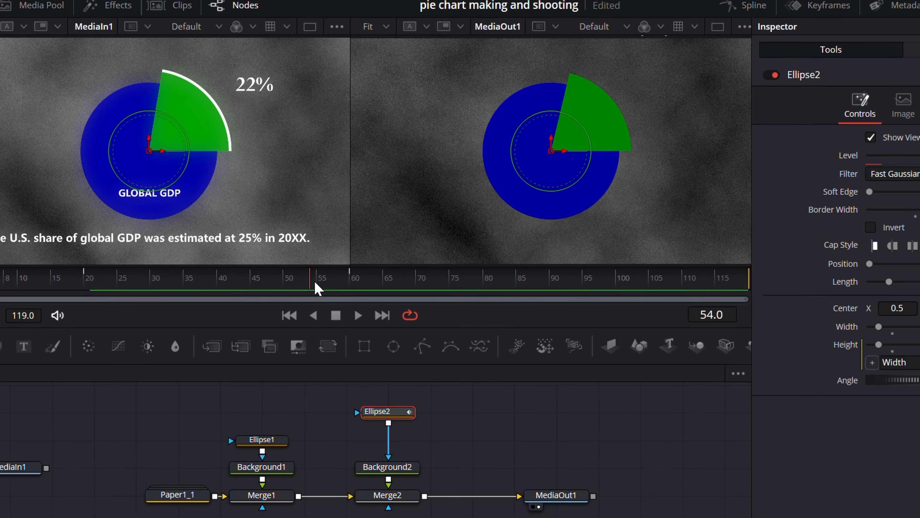
Step: Copy the Ellipse2 mask node and paste it as an instance beside the original in the node graph
drag(284, 258, 250, 258)
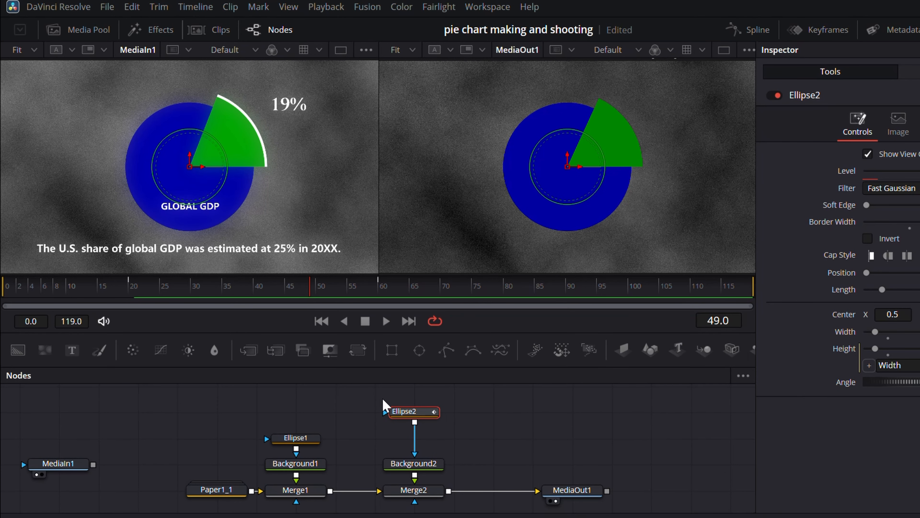
drag(385, 396, 456, 496)
click(462, 413)
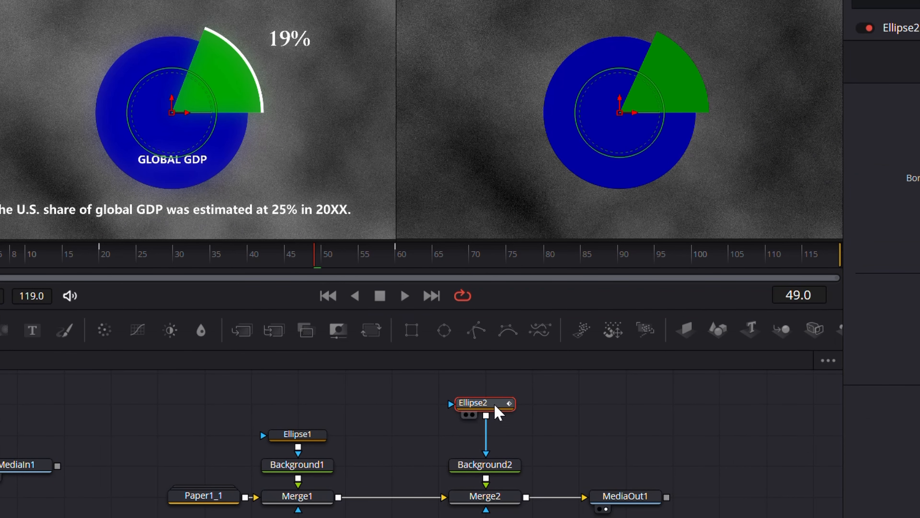
right_click(463, 413)
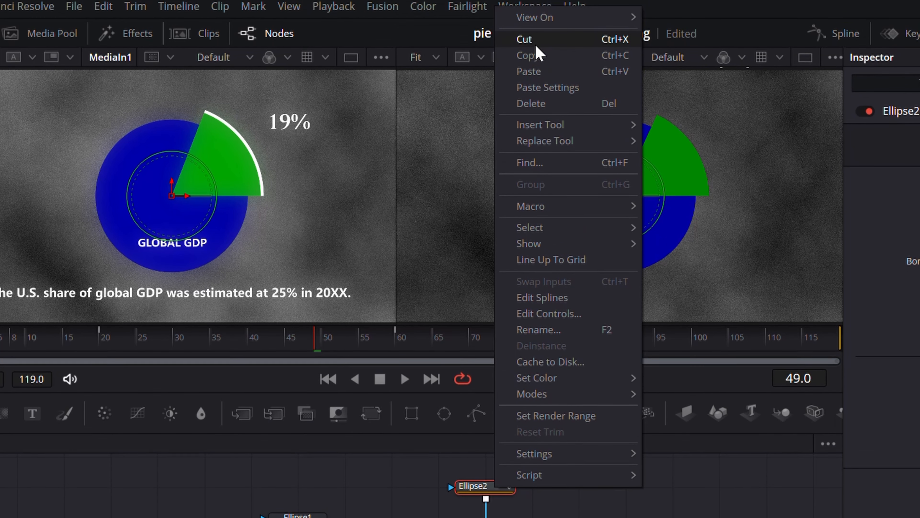
click(535, 62)
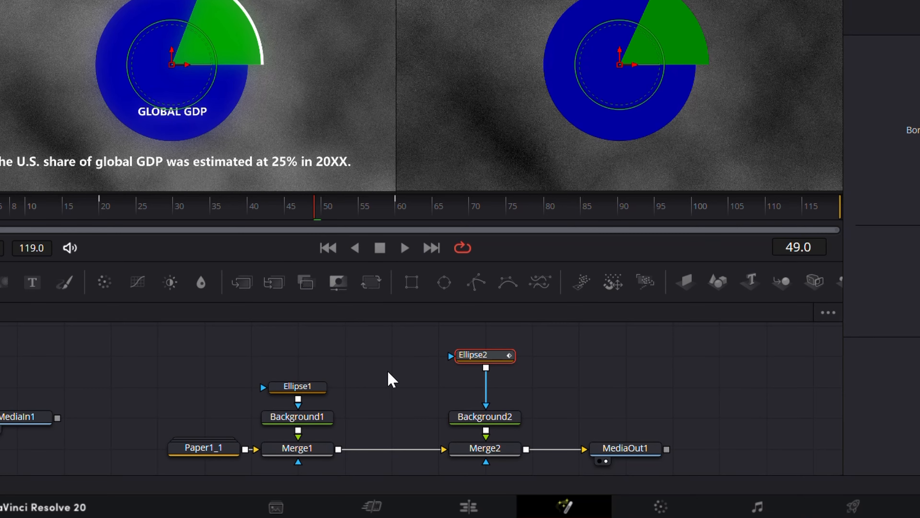
right_click(381, 393)
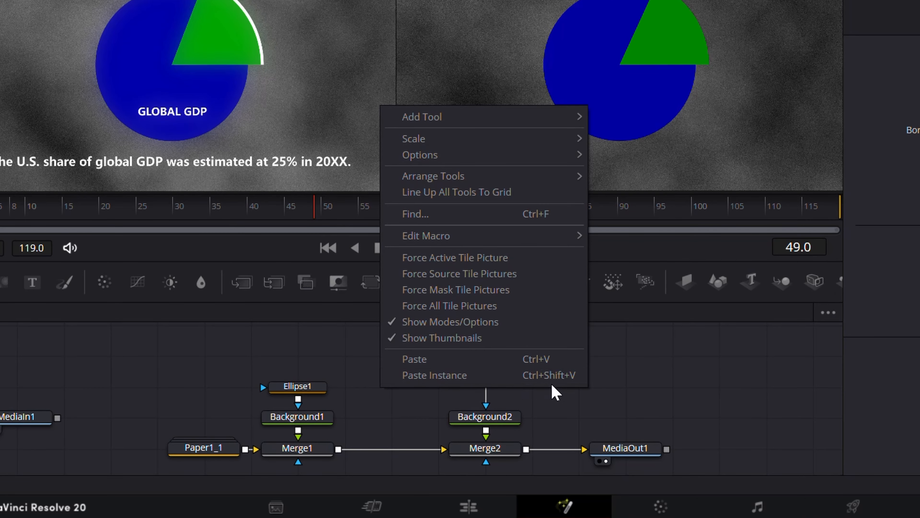
click(547, 375)
drag(420, 396, 413, 370)
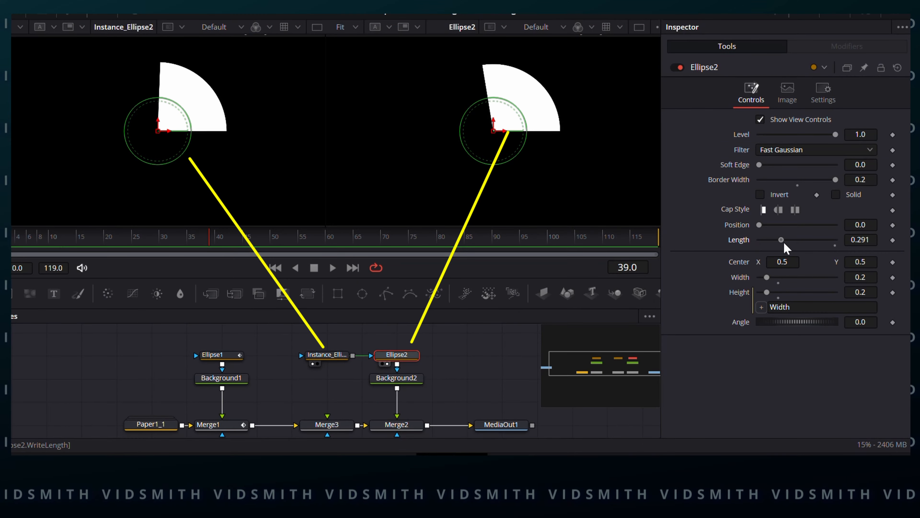
Step: Add a Background node masked by the Ellipse2 instance and merge it into the chain between Merge1 and Merge2
drag(783, 244, 804, 243)
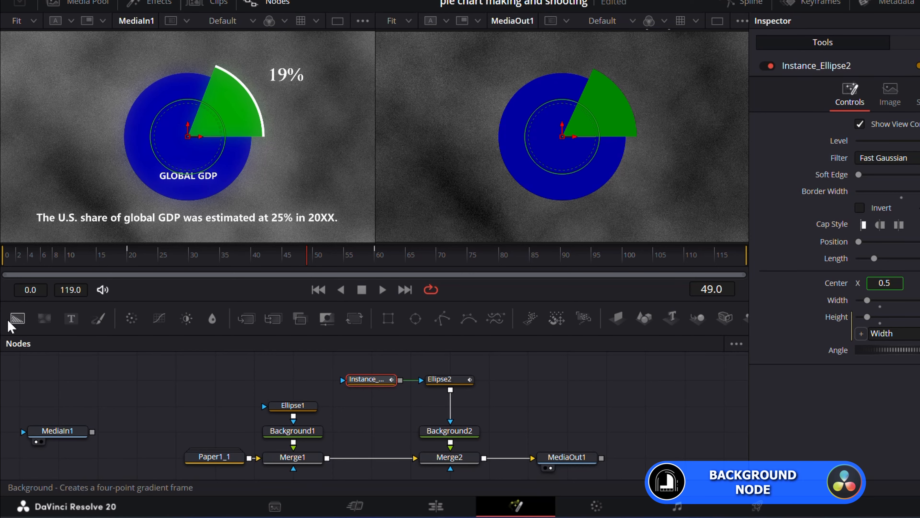
drag(17, 318, 373, 435)
drag(401, 380, 378, 437)
click(381, 433)
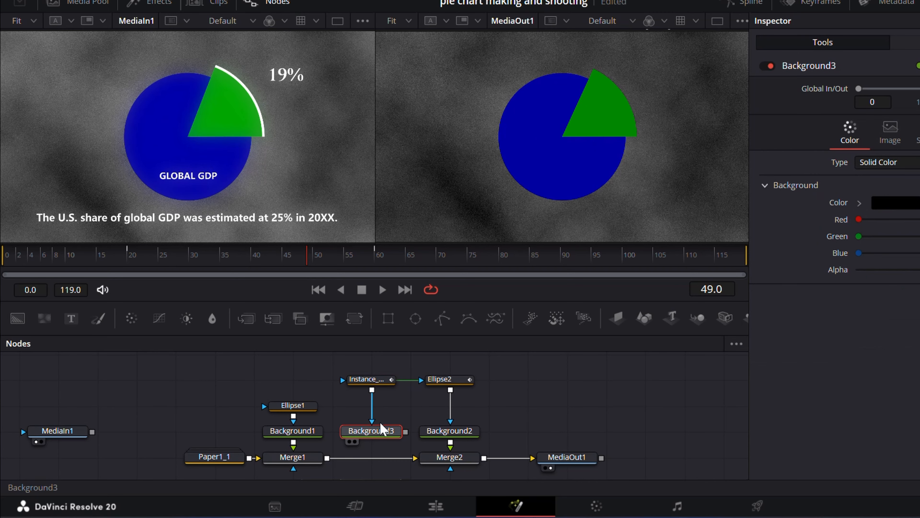
click(349, 441)
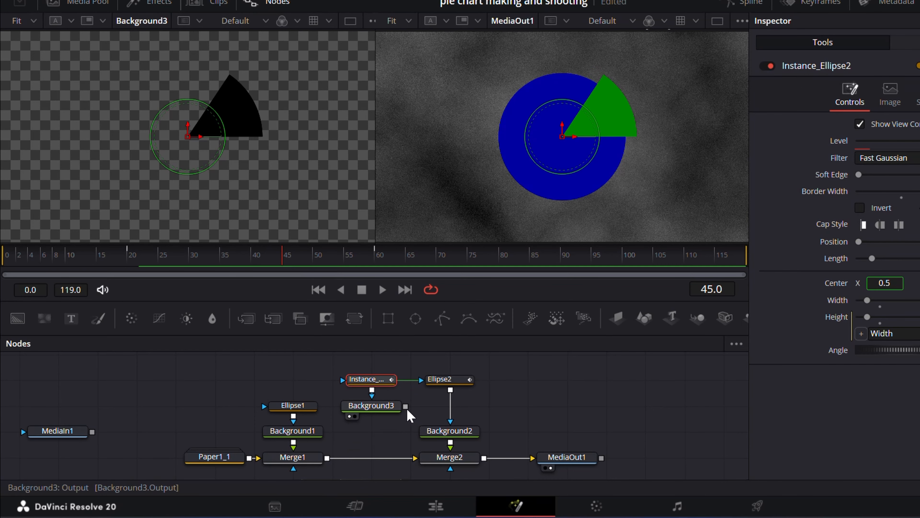
drag(407, 407, 332, 459)
Step: Colour the new background white by setting red, green and blue to 1.0
click(379, 401)
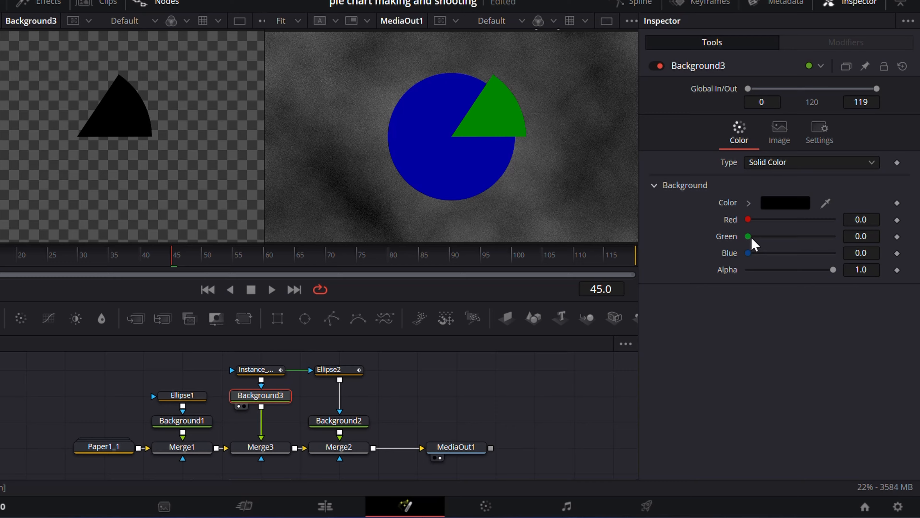
drag(748, 219, 833, 219)
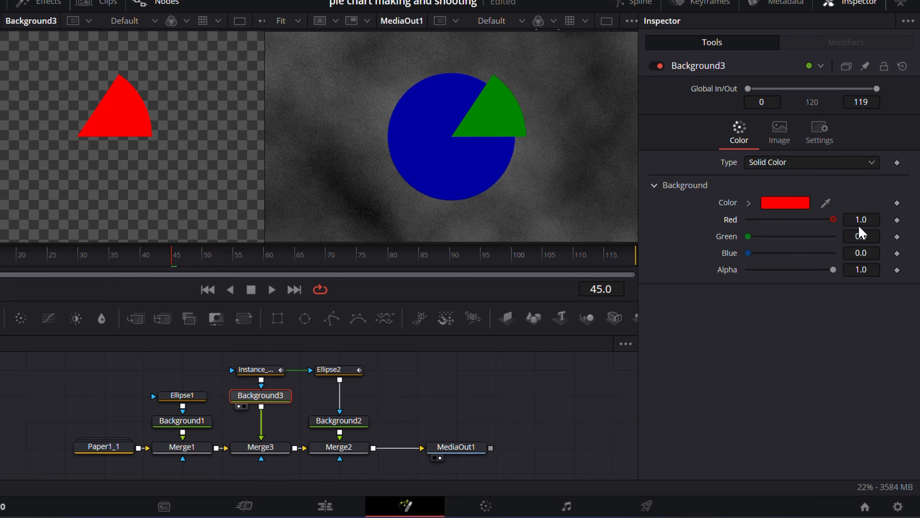
drag(748, 236, 834, 236)
drag(748, 253, 834, 253)
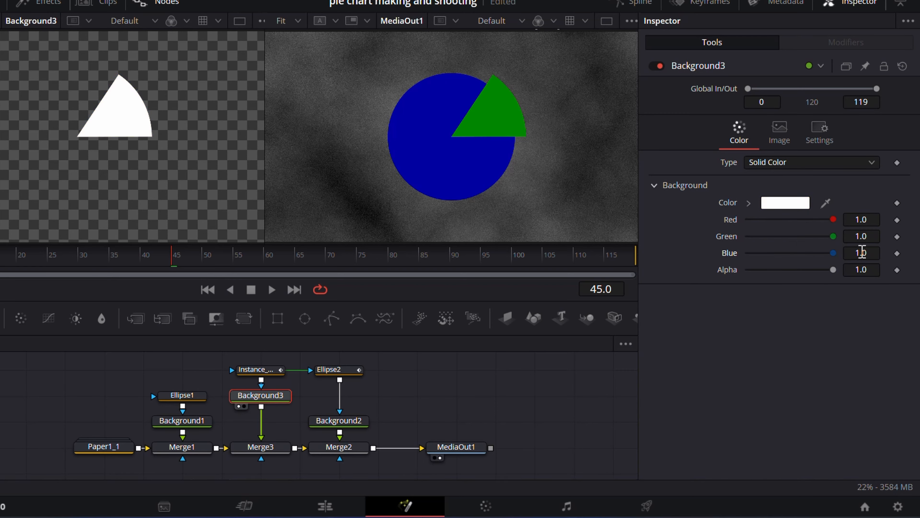
Step: Deinstance the width and height of Instance_Ellipse2 and set its width to 0.212 for a white rim around the green slice
click(255, 369)
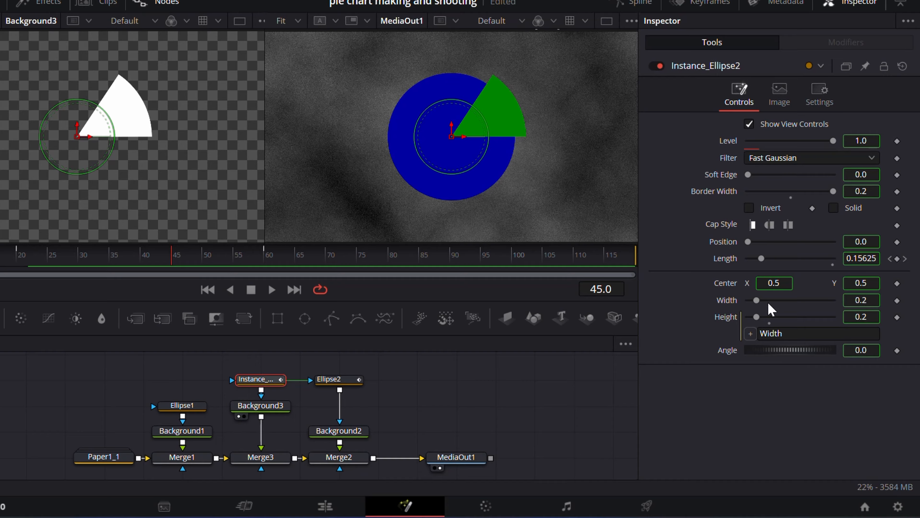
right_click(729, 306)
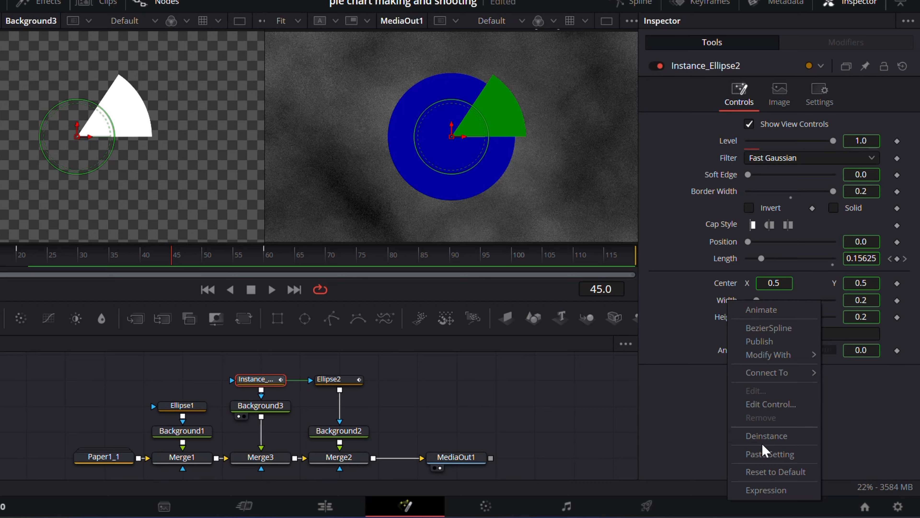
click(765, 437)
right_click(728, 318)
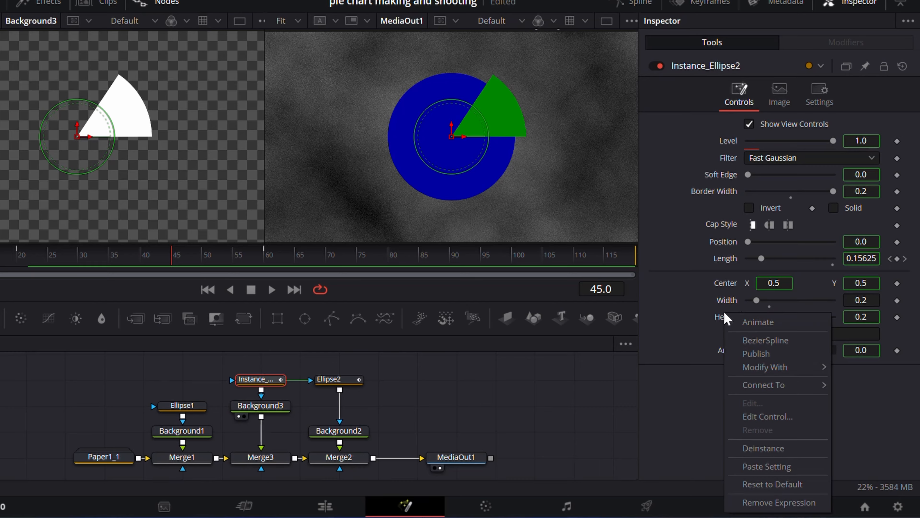
click(763, 448)
mouse_move(863, 297)
mouse_down()
mouse_move(899, 297)
mouse_move(866, 297)
mouse_up()
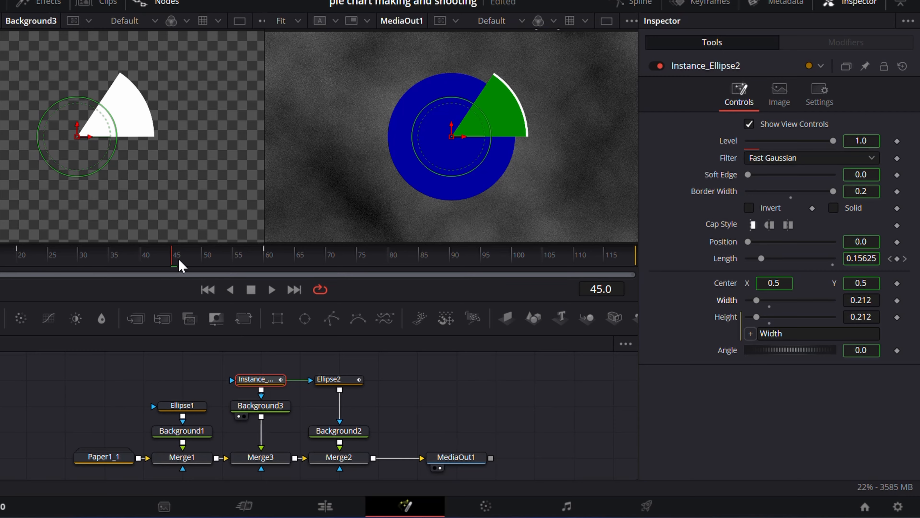
drag(179, 258, 244, 267)
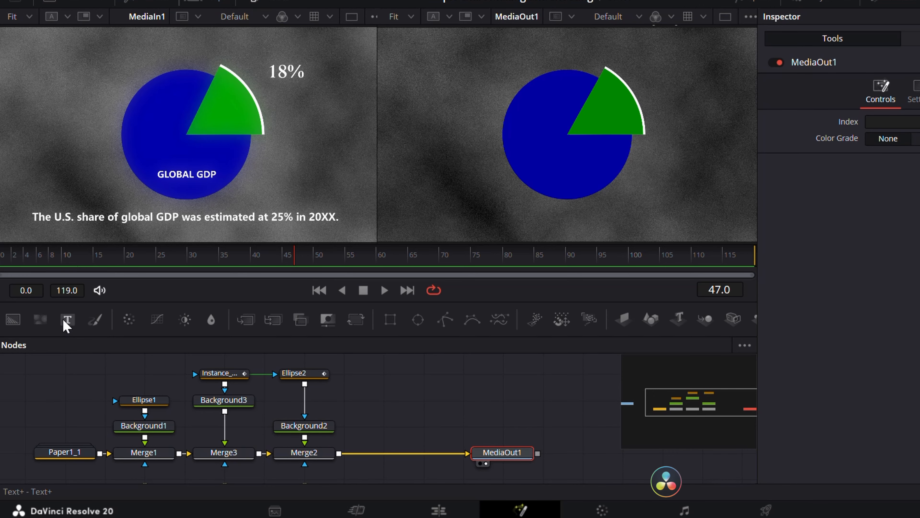
Step: Merge a Text node before MediaOut1 and give it an integer SliderControl named Counter on the Text page, with range maximum 100
drag(66, 322, 339, 453)
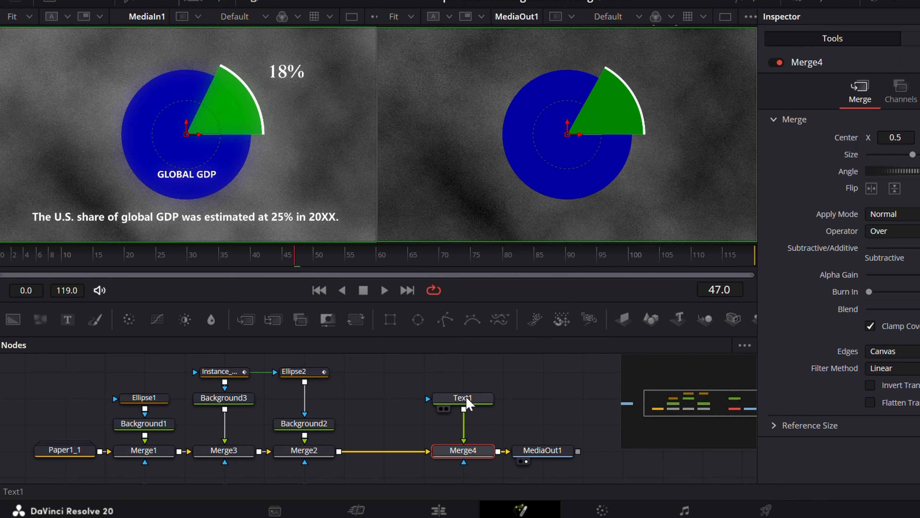
right_click(472, 399)
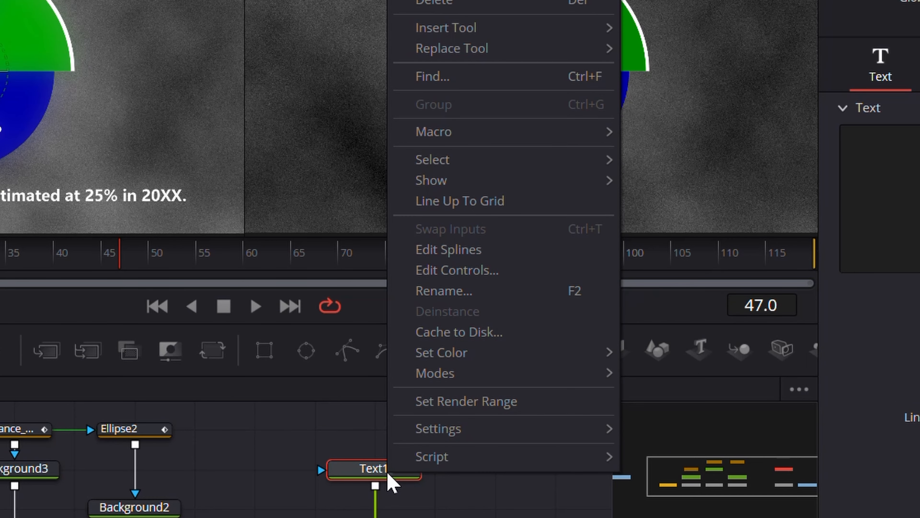
click(420, 270)
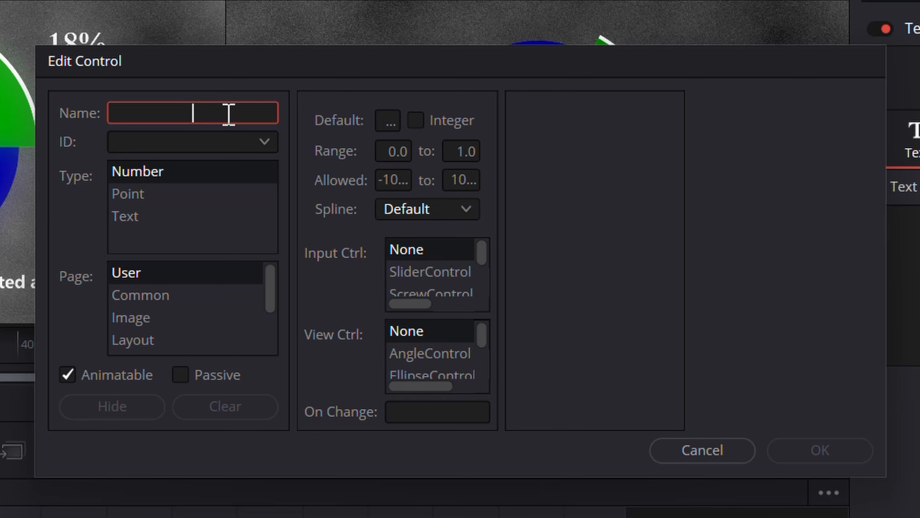
text(Counter)
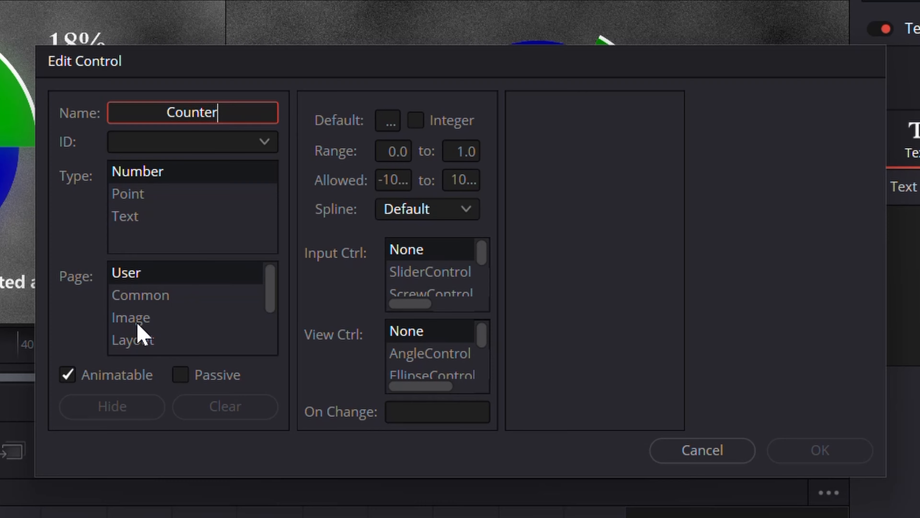
scroll(140, 336, down, 1)
click(124, 321)
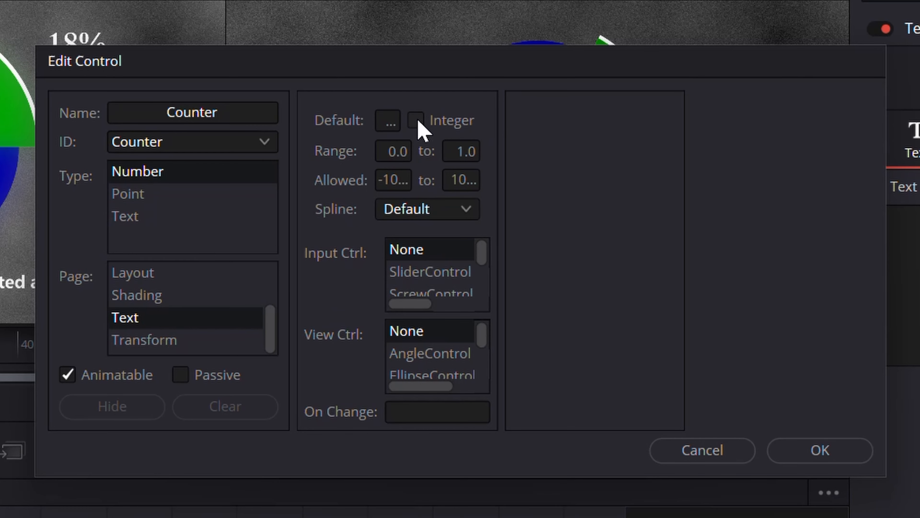
click(475, 155)
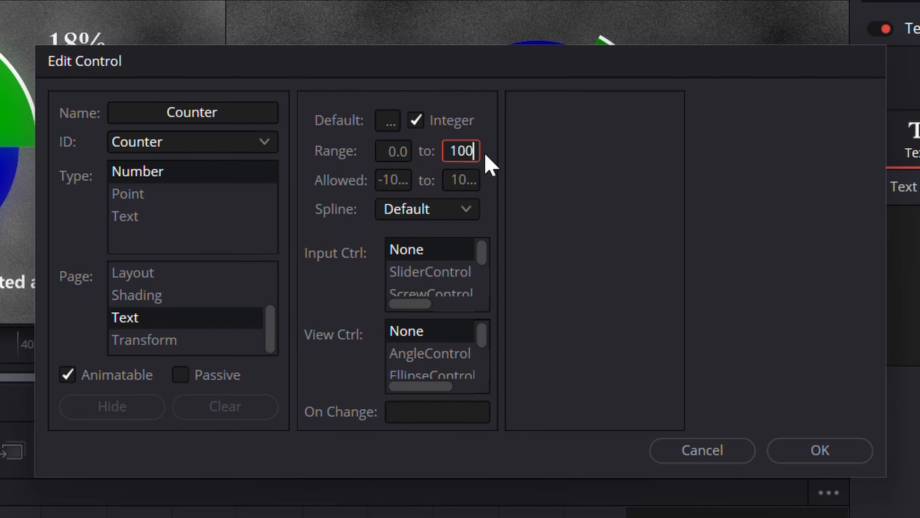
click(437, 274)
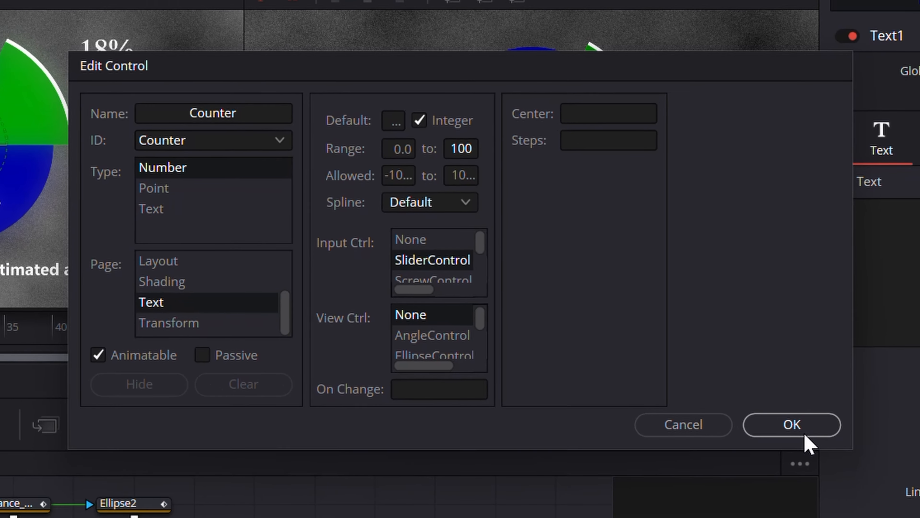
click(820, 450)
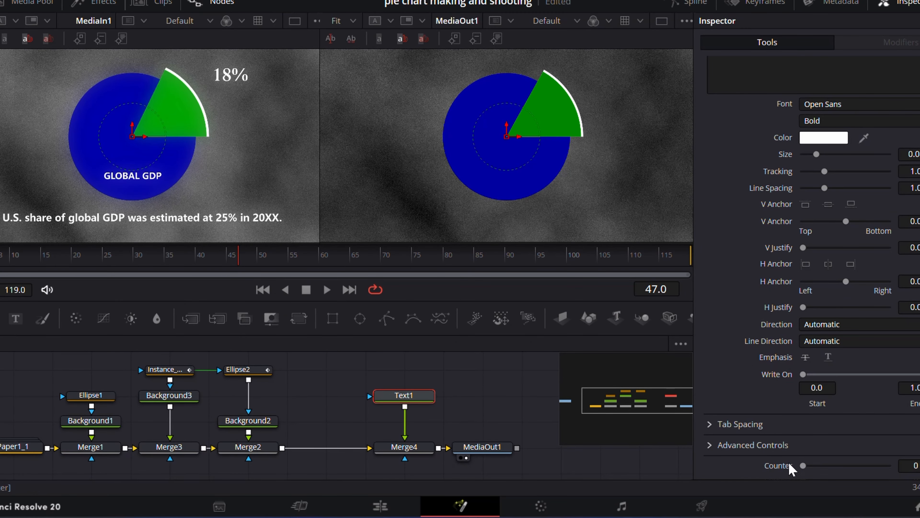
Step: Drive the text of Text1 with an expression linked to its Counter control and set Counter to 33
mouse_move(806, 464)
mouse_down()
mouse_move(844, 464)
mouse_move(797, 464)
mouse_up()
scroll(735, 299, up, 3)
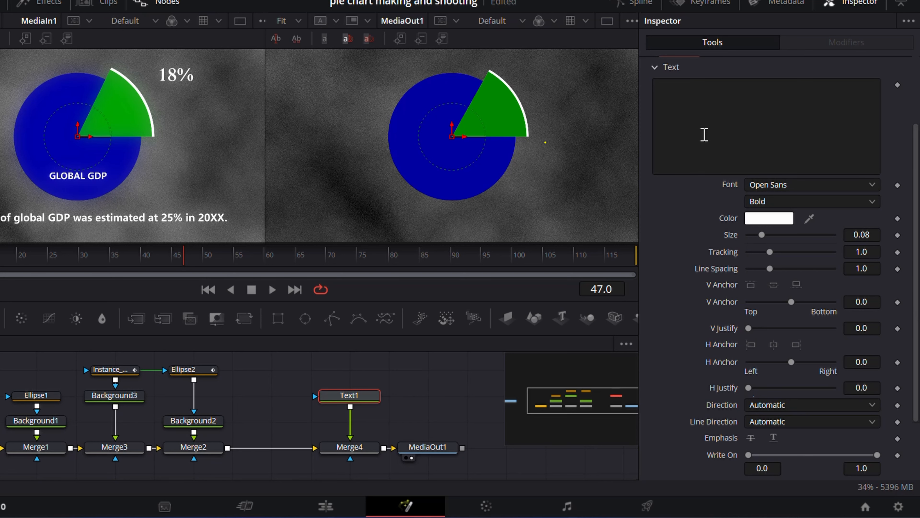
click(746, 117)
right_click(692, 117)
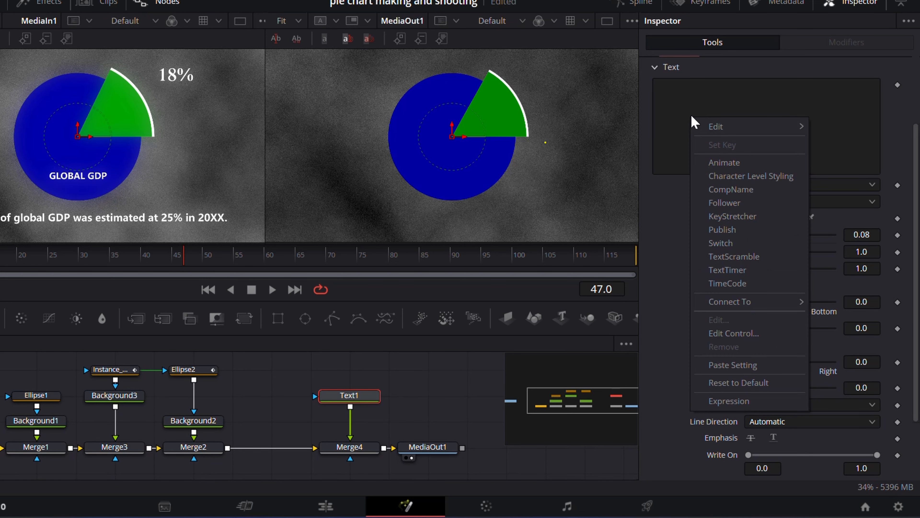
click(725, 401)
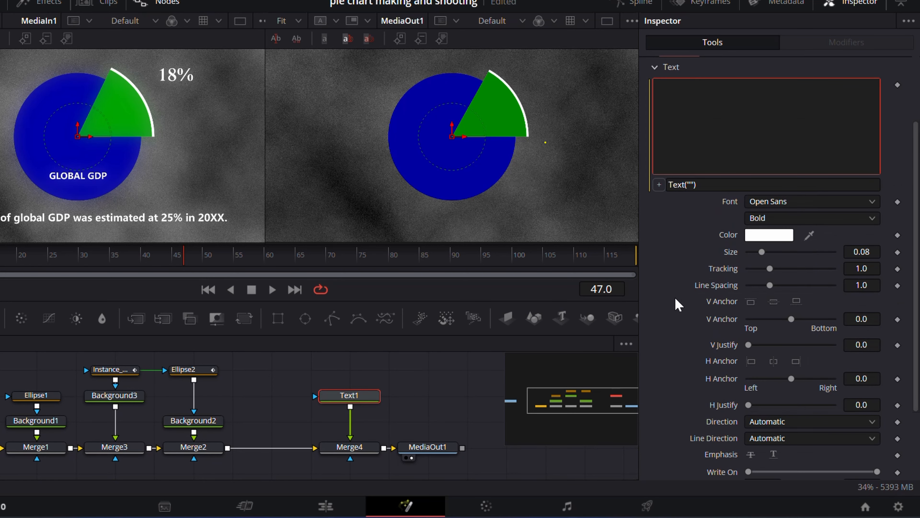
drag(665, 188, 728, 465)
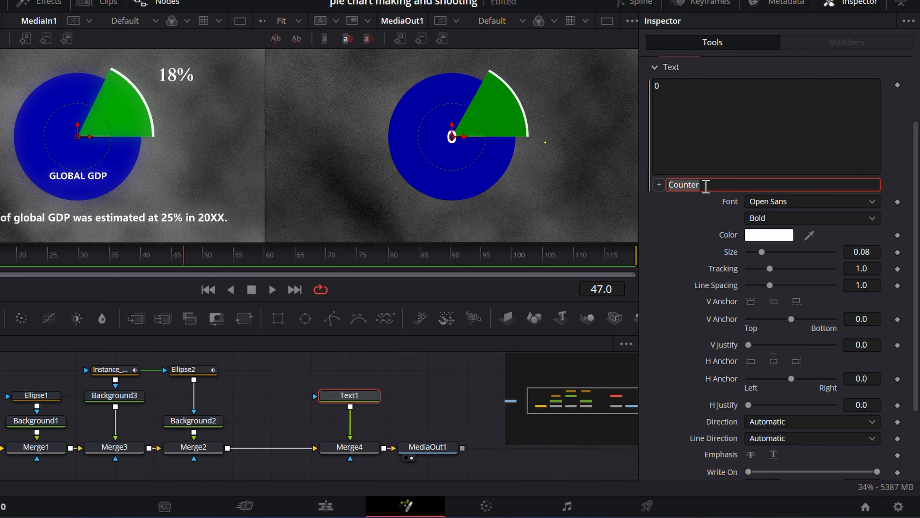
scroll(677, 226, down, 3)
drag(748, 466, 797, 469)
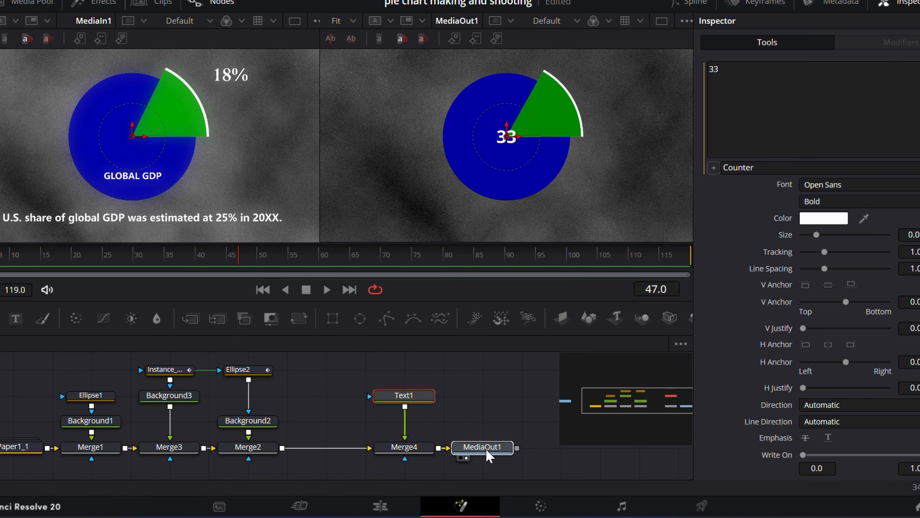
Step: Merge a second Text node containing "%" before MediaOut1 and place the sign to the upper right of the pie chart
drag(482, 447, 522, 447)
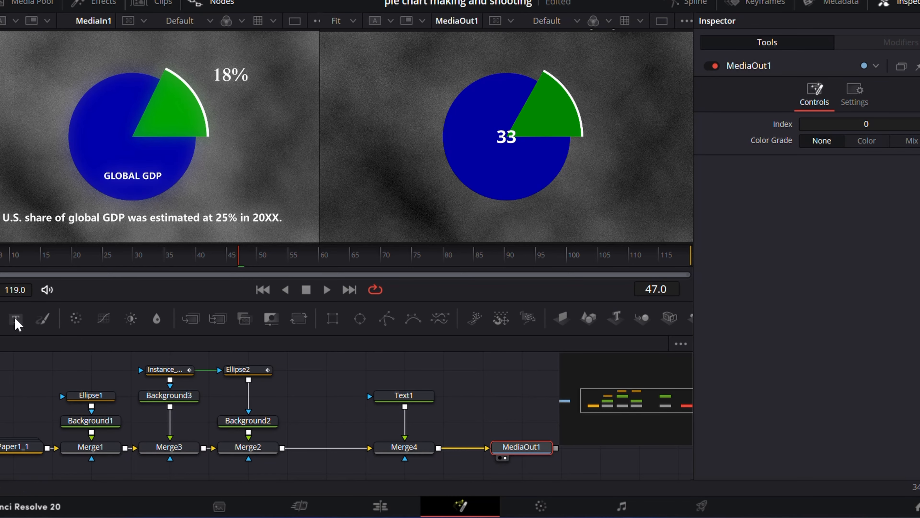
drag(16, 318, 438, 448)
click(494, 399)
click(722, 194)
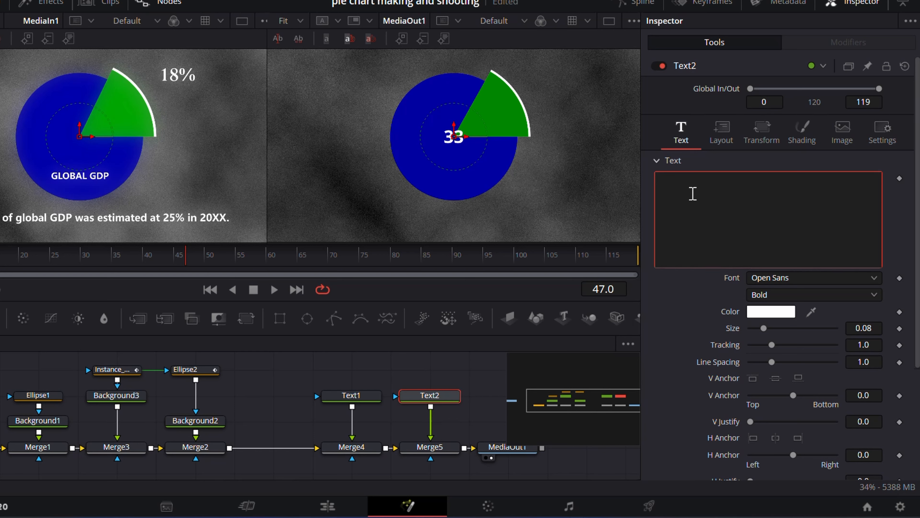
text(%)
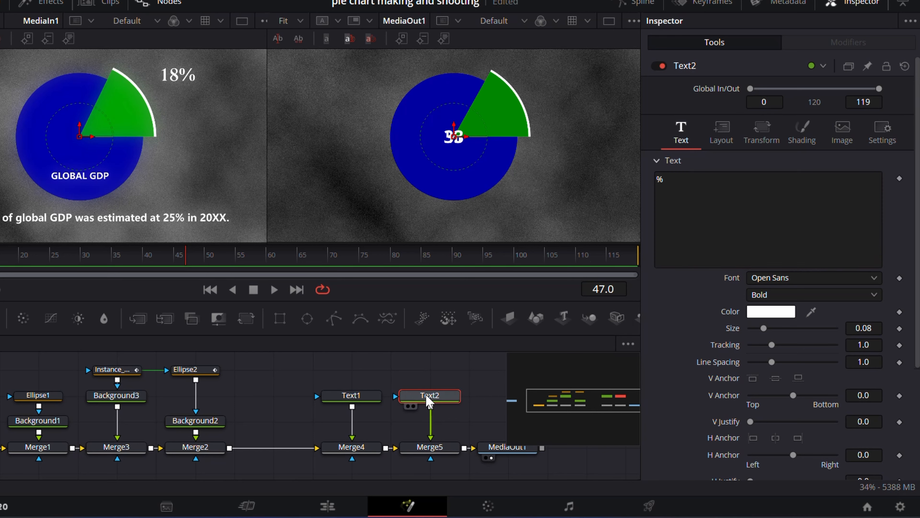
drag(461, 144, 577, 82)
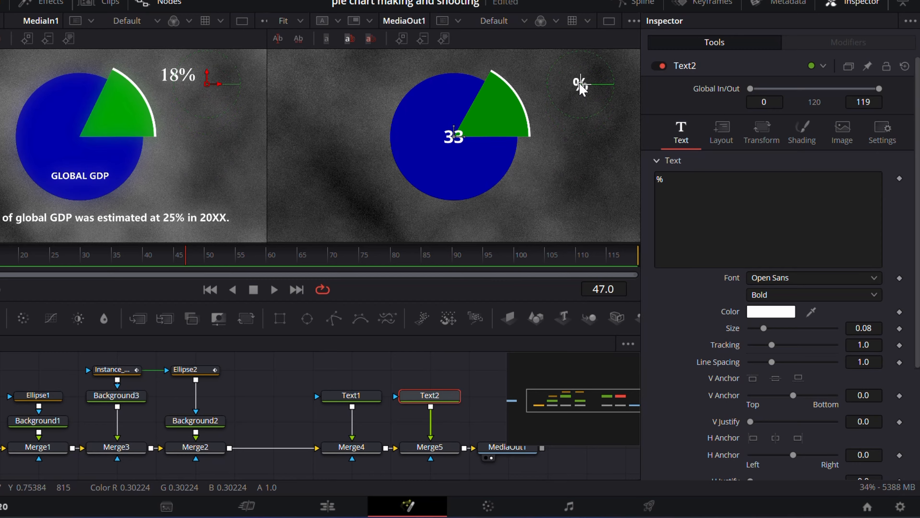
Step: Move the Text1 counter number so it sits directly before the % sign to the upper right of the pie
click(352, 395)
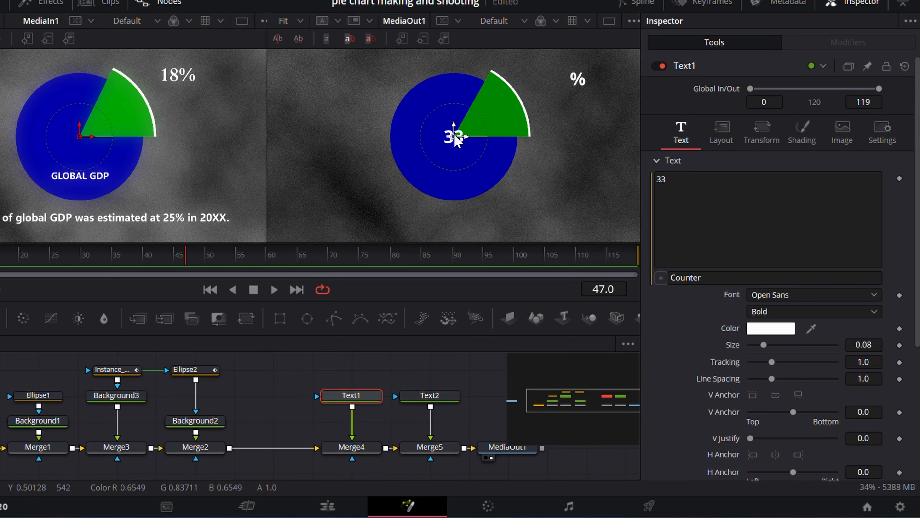
drag(454, 137, 558, 78)
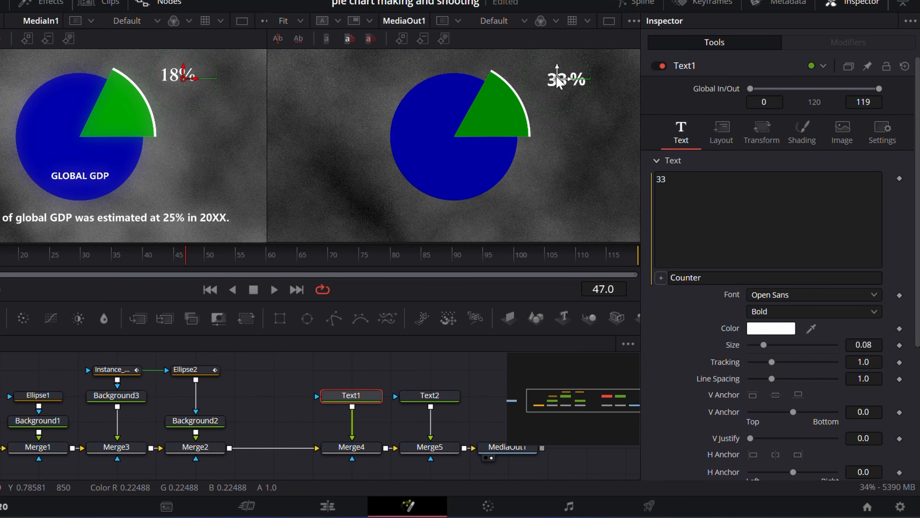
drag(186, 260, 224, 263)
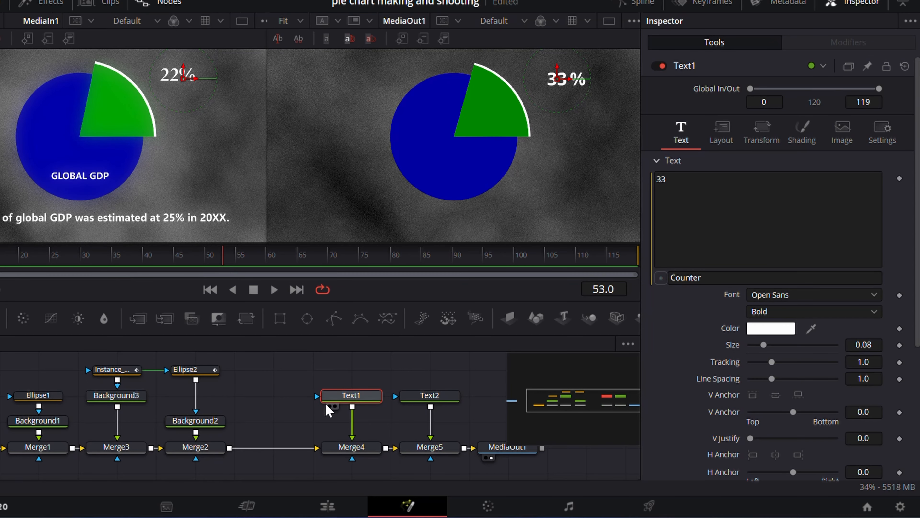
Step: Try Text1's Counter at 0 and 69, repositioning the number to test its spacing against the % sign
scroll(761, 392, down, 5)
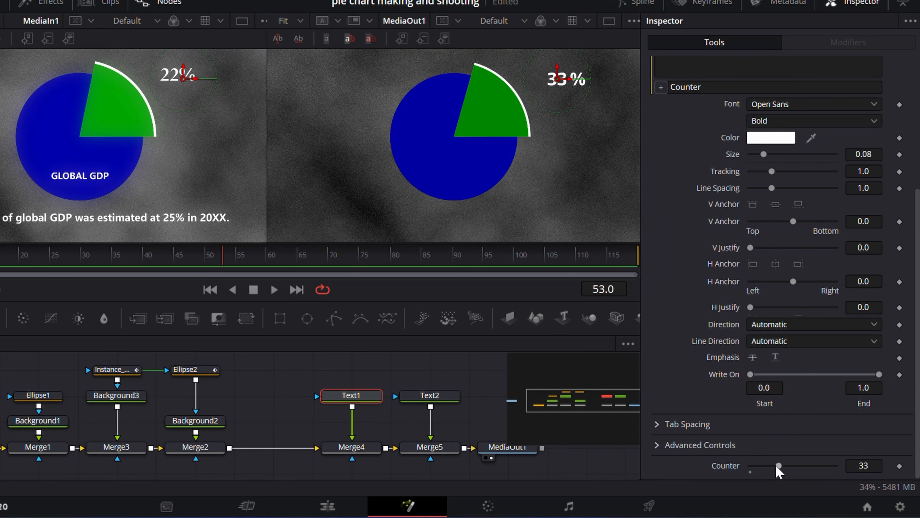
drag(776, 467, 749, 456)
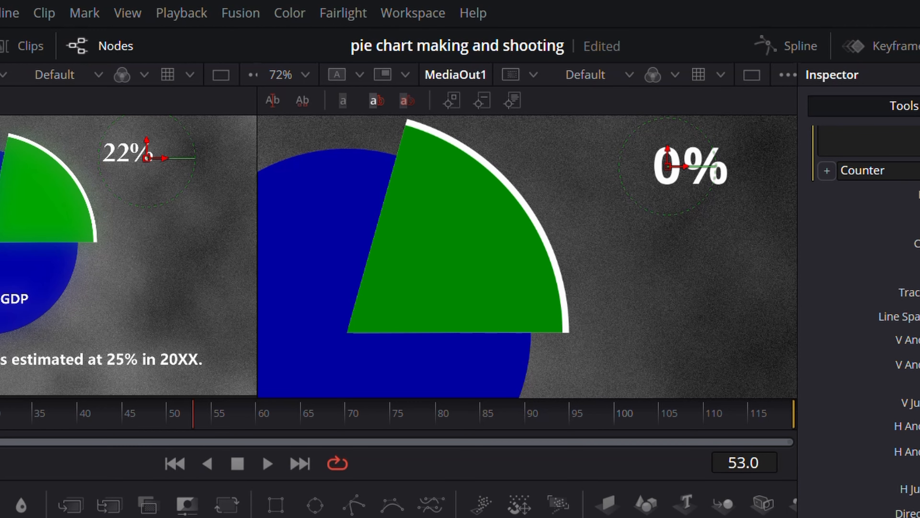
scroll(664, 208, down, 3)
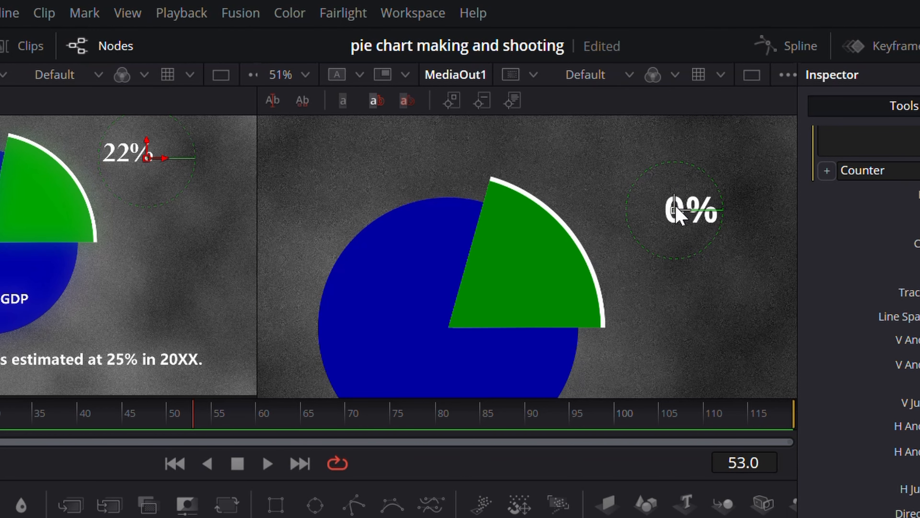
drag(676, 209, 659, 209)
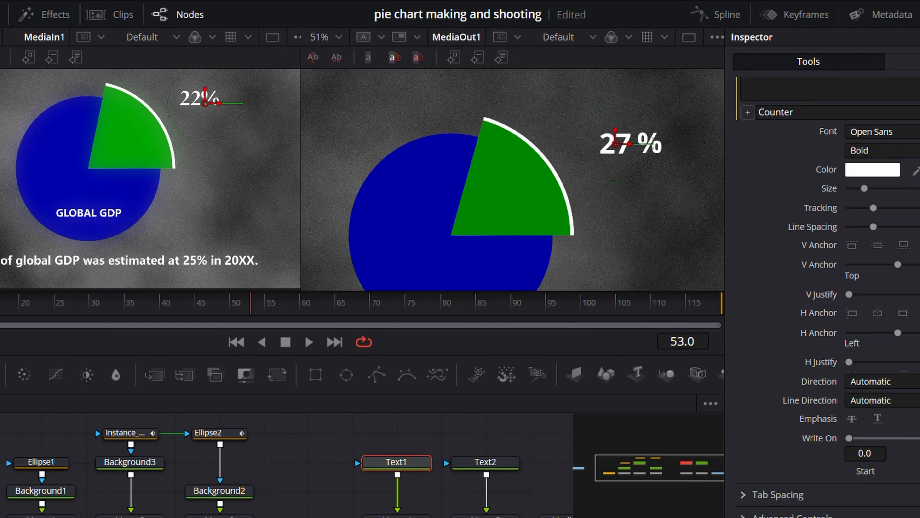
drag(827, 466, 864, 465)
scroll(576, 178, down, 2)
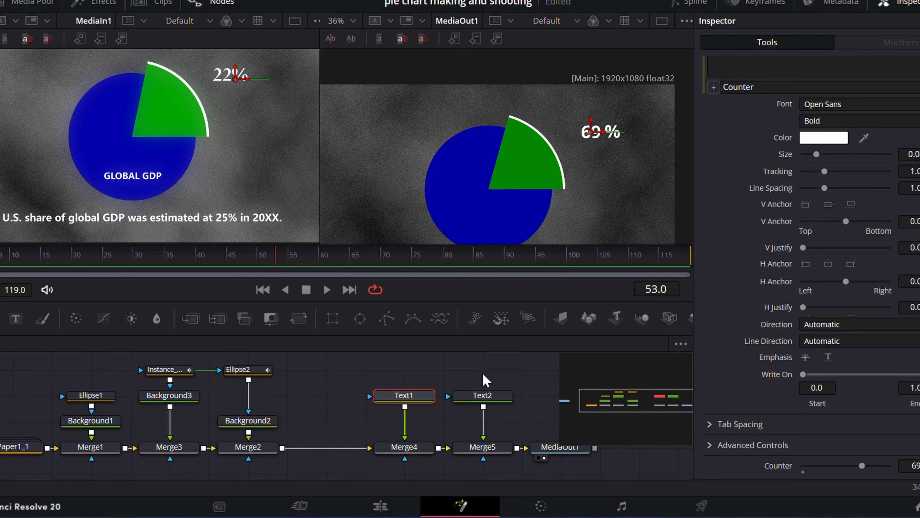
Step: Delete Text2 with its Merge5 and replace Text1's Counter expression with a pasted one using a "," thousands separator and "%" suffix
drag(486, 379, 503, 462)
key(Delete)
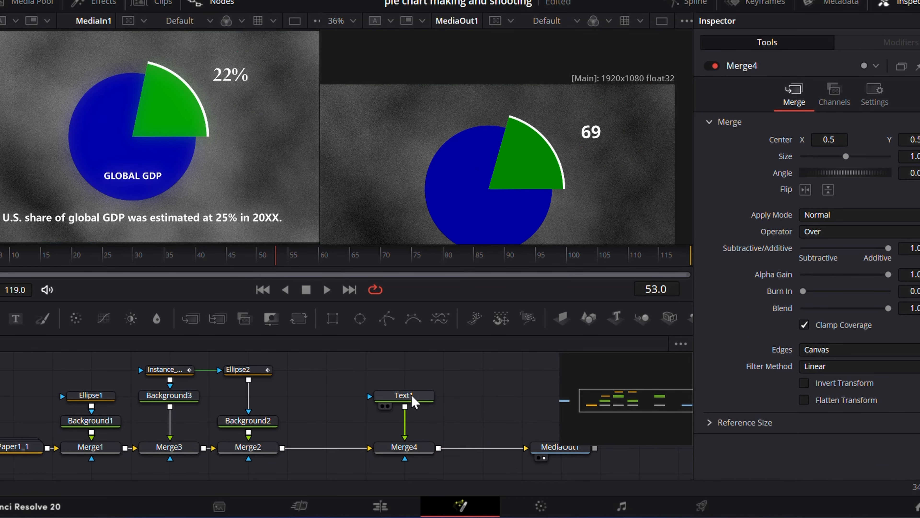
click(413, 397)
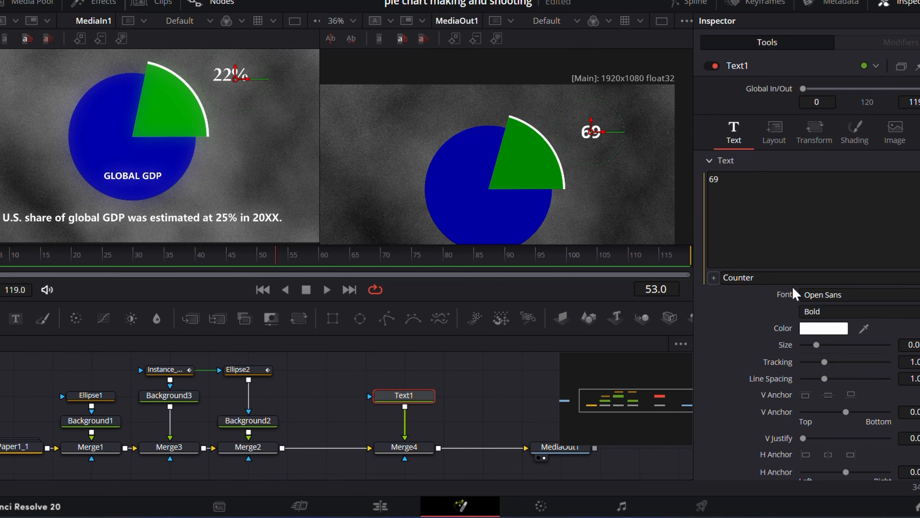
click(769, 278)
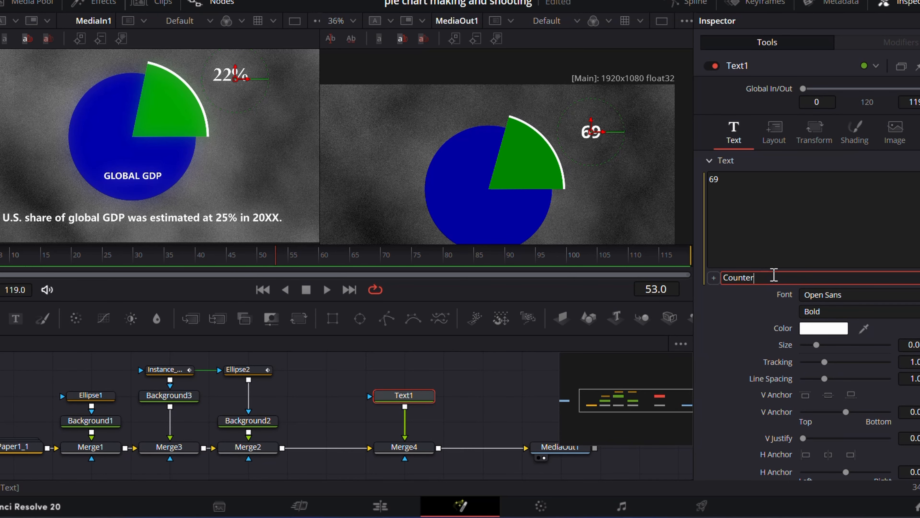
double_click(775, 278)
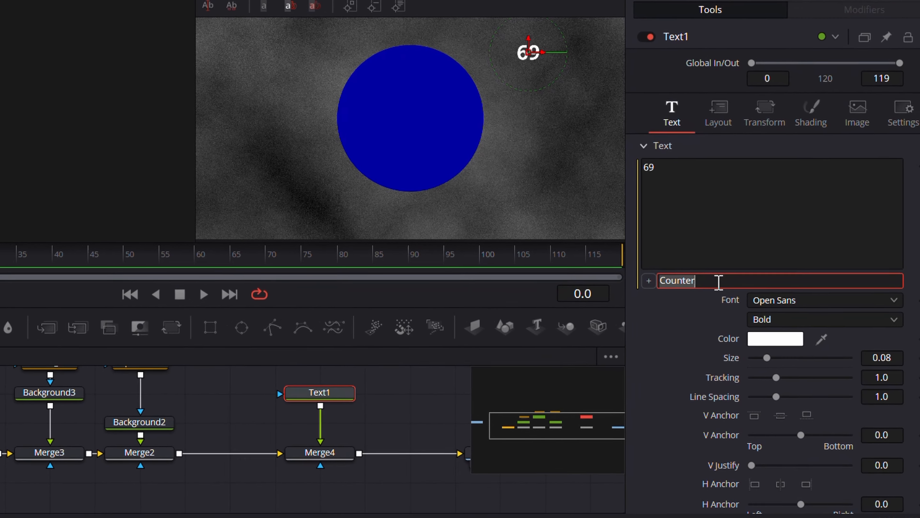
key(ctrl+v)
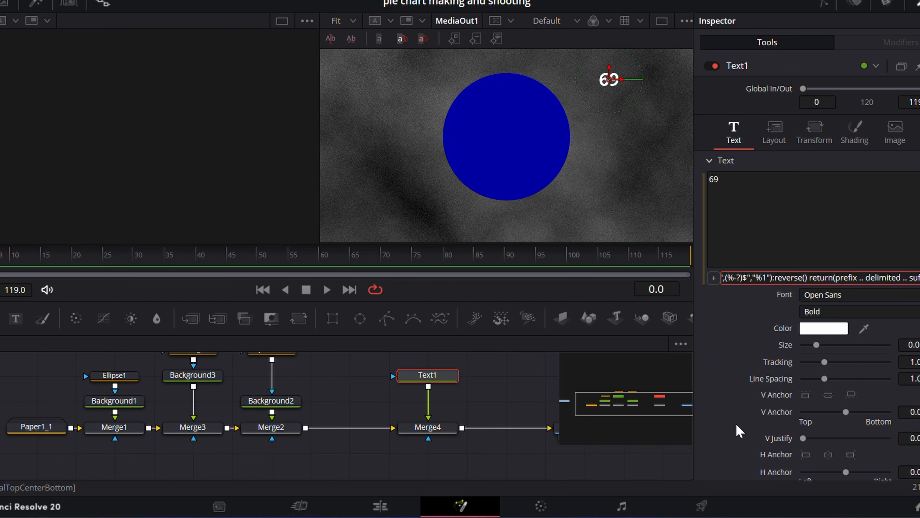
key(ctrl+v)
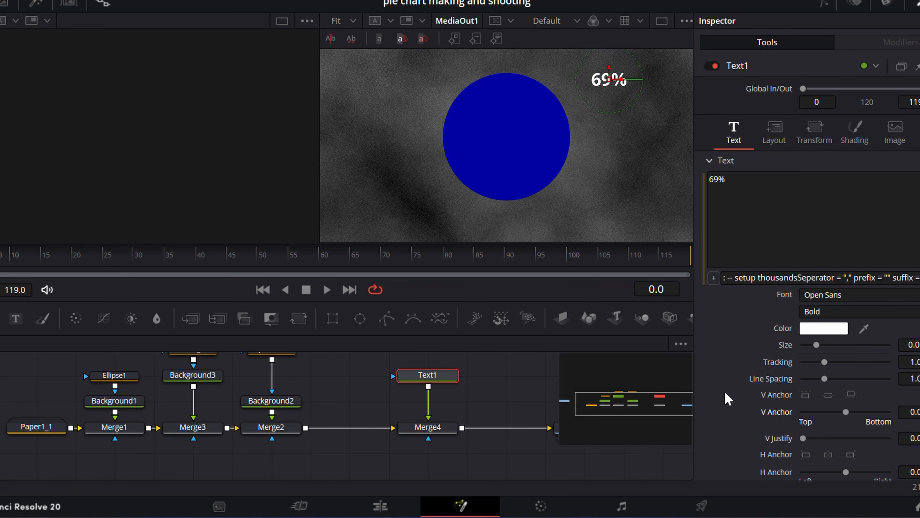
Step: Keyframe Text1's Counter at 0 on frame 20
scroll(727, 390, down, 3)
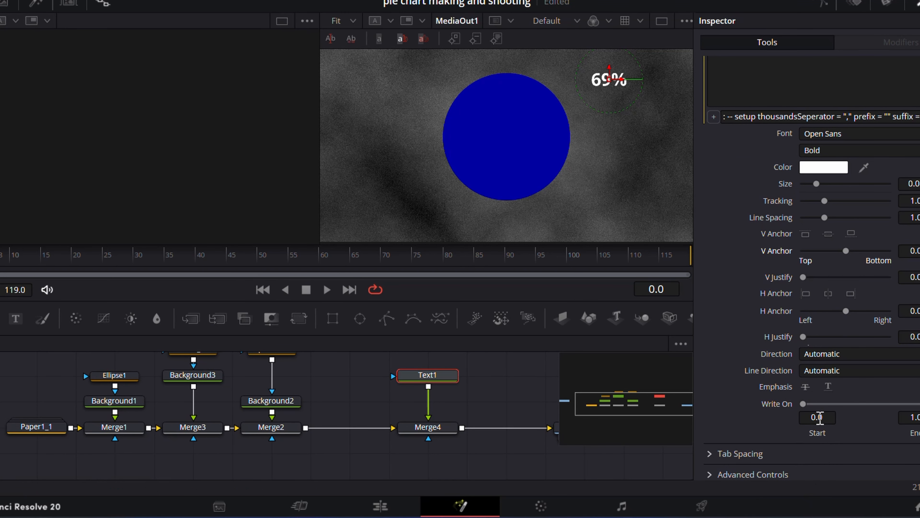
scroll(818, 418, down, 1)
drag(863, 466, 801, 467)
click(74, 269)
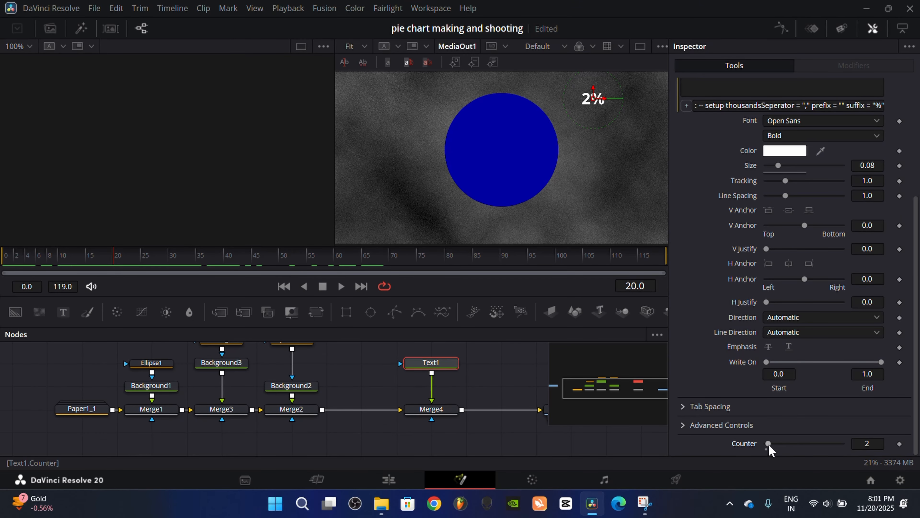
drag(769, 447, 764, 448)
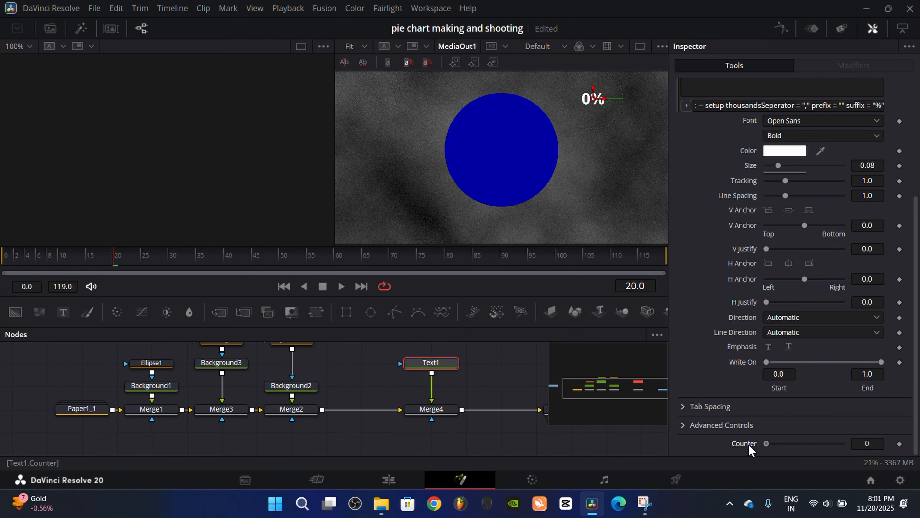
click(899, 444)
Step: Raise Text1's Counter on frame 60 to the 25% GDP share and scrub back through the count-up
drag(134, 266, 339, 266)
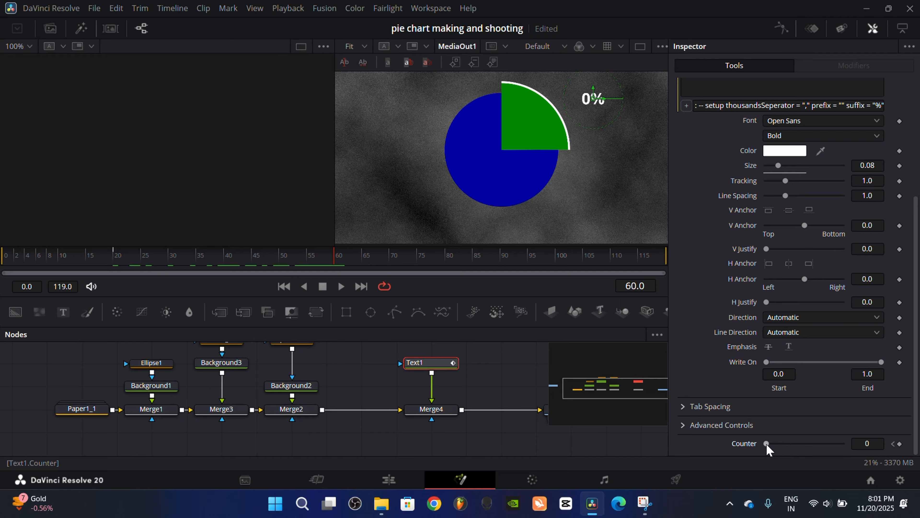
drag(767, 444, 773, 443)
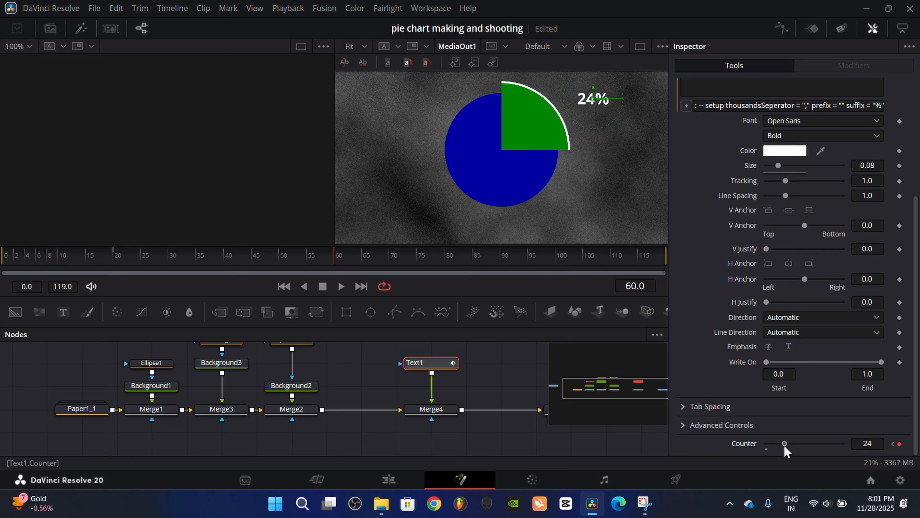
drag(336, 255, 193, 275)
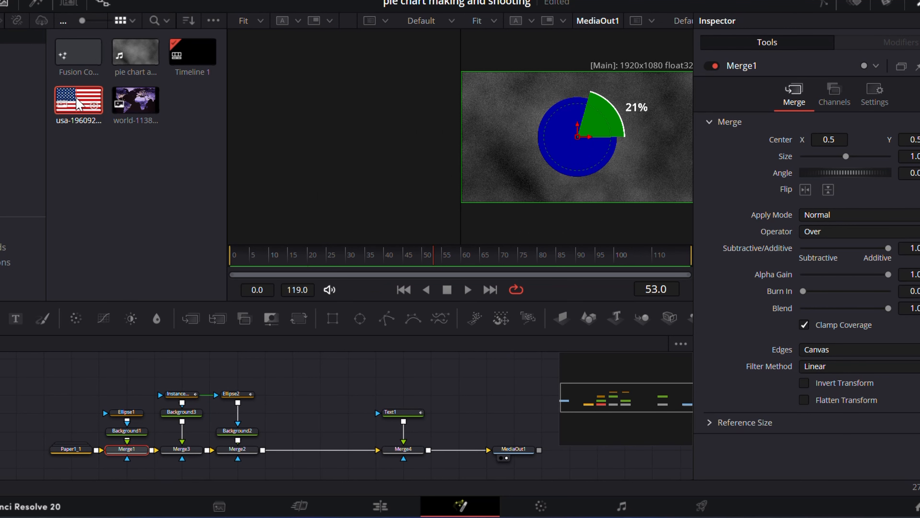
Step: Merge the USA flag image from the media pool between Merge2 and Merge4, and rearrange its MediaIn2 node
drag(78, 100, 263, 450)
click(4, 5)
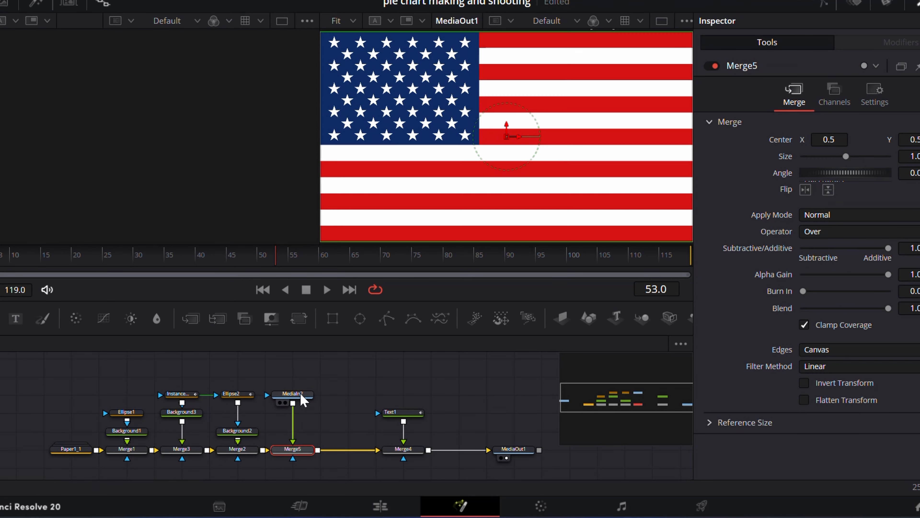
drag(300, 395, 355, 376)
drag(293, 459, 326, 451)
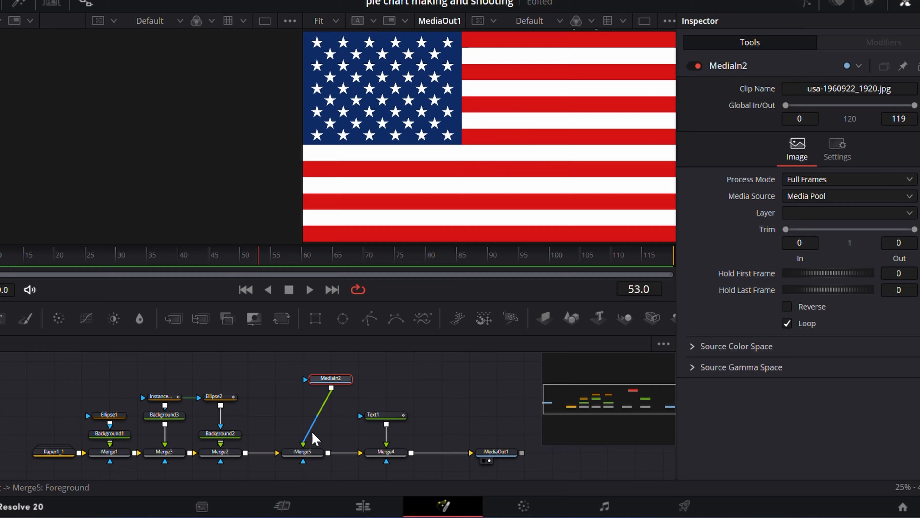
Step: Shrink the flag through Merge5 and move it up and to the right so it covers the green slice
click(303, 452)
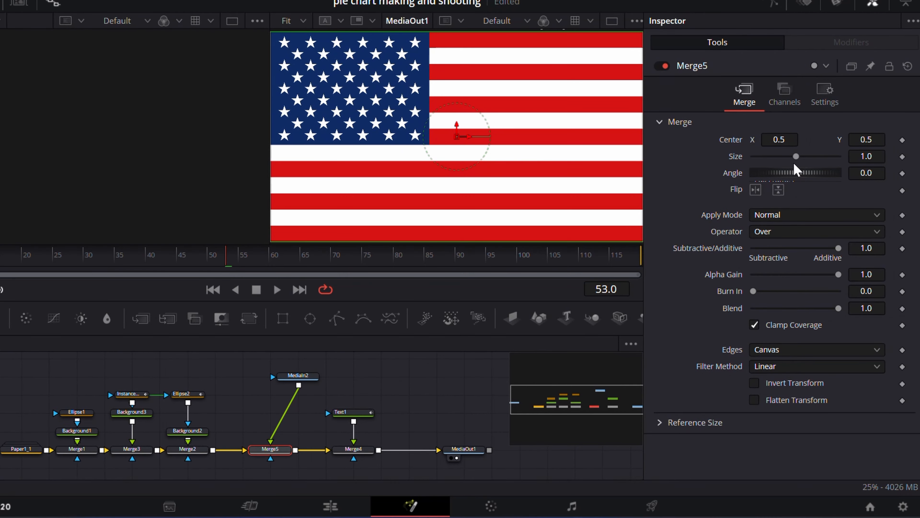
drag(829, 156, 800, 156)
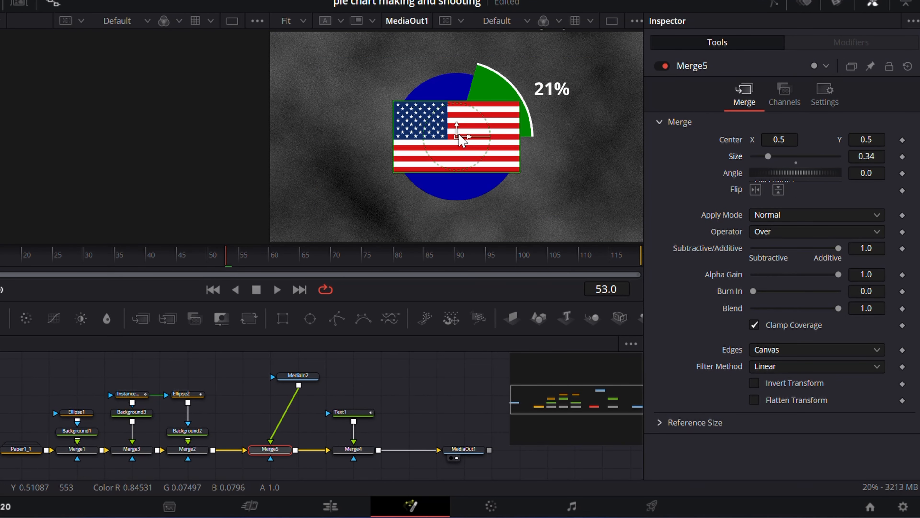
drag(458, 137, 500, 101)
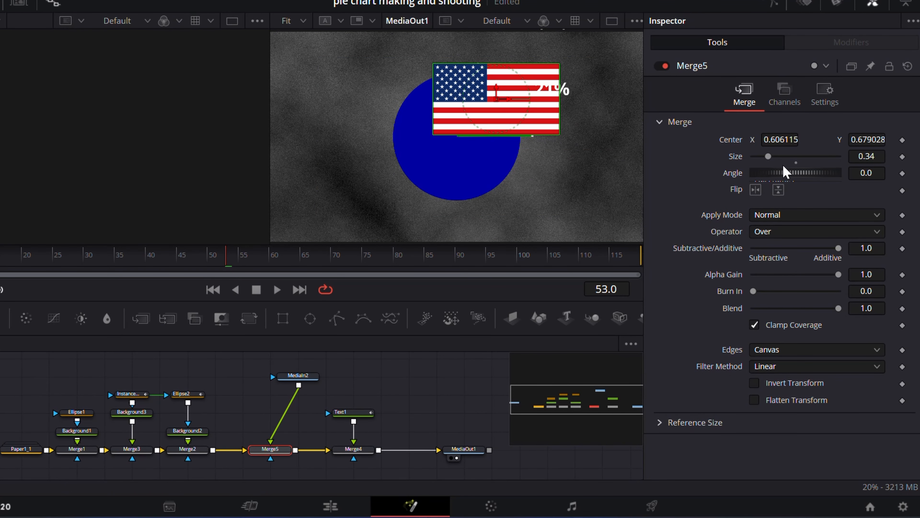
drag(778, 137, 773, 158)
drag(304, 378, 306, 396)
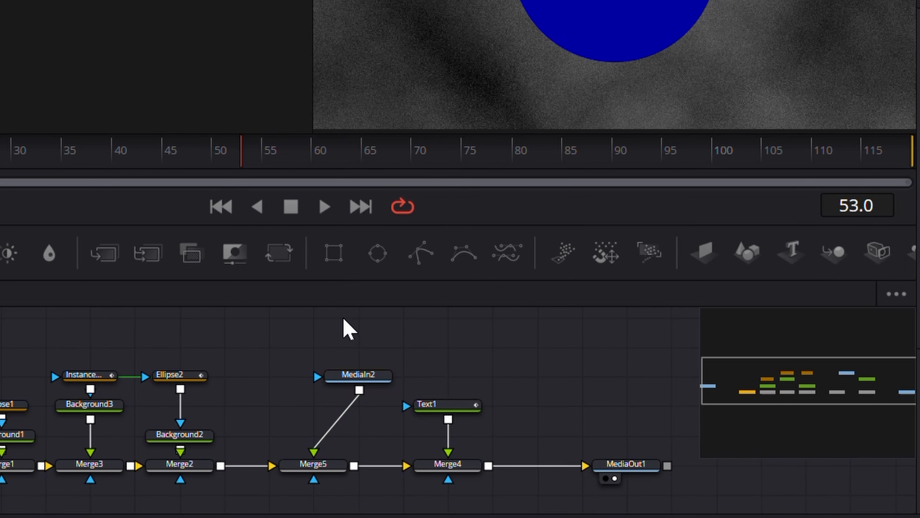
Step: Try a Rectangle mask on Merge5, shifting it over the flag, and delete the mask
drag(333, 254, 311, 496)
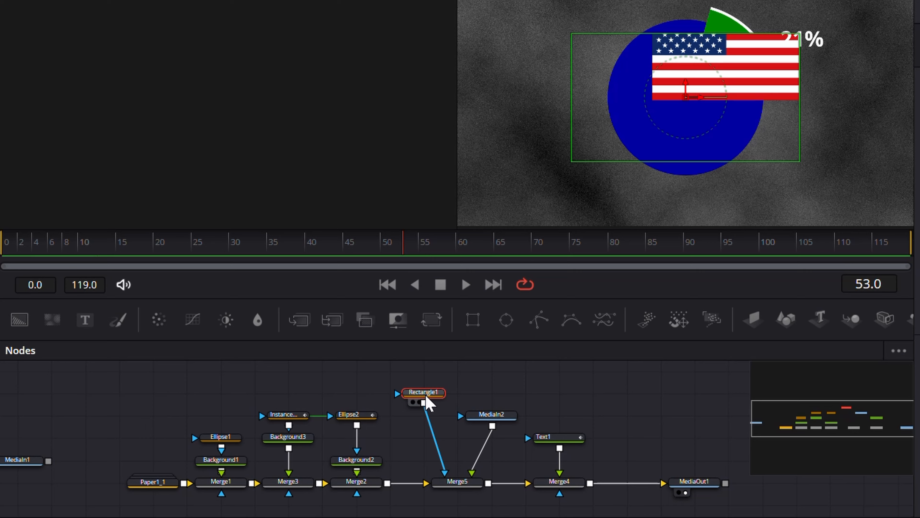
drag(426, 395, 283, 131)
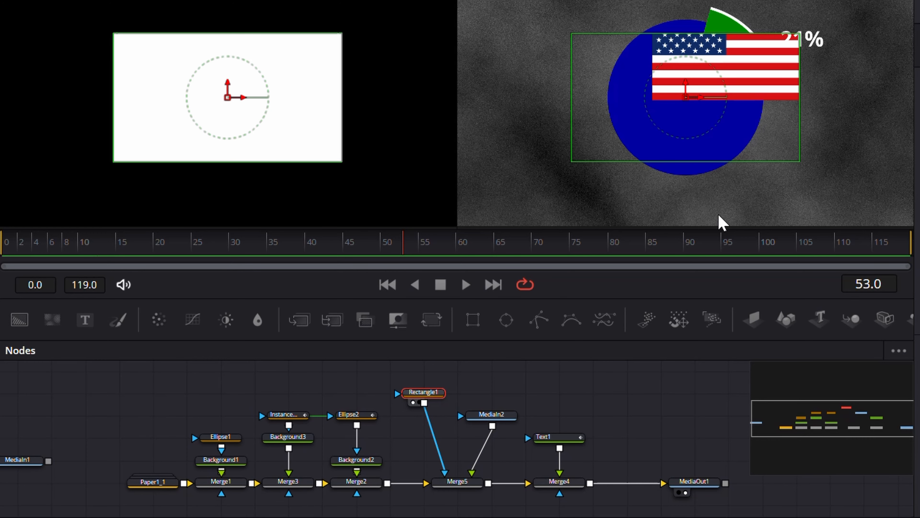
drag(688, 98, 698, 78)
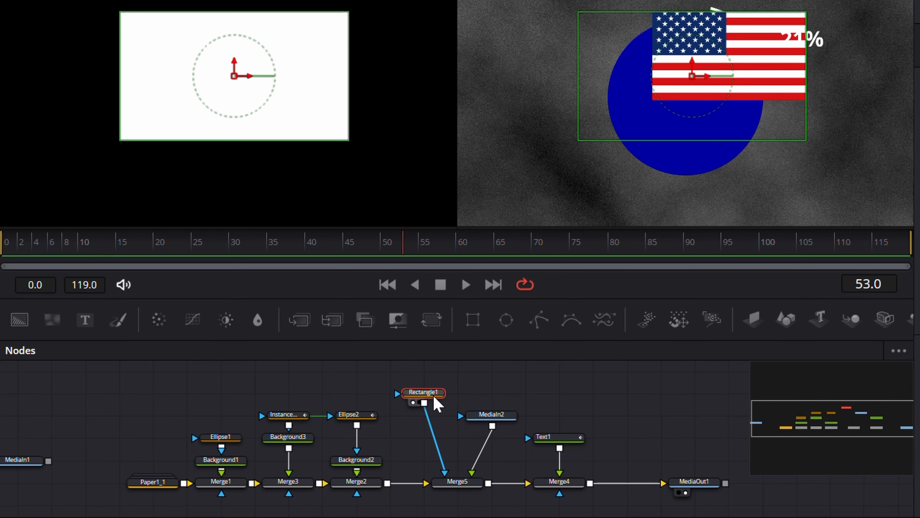
key(Delete)
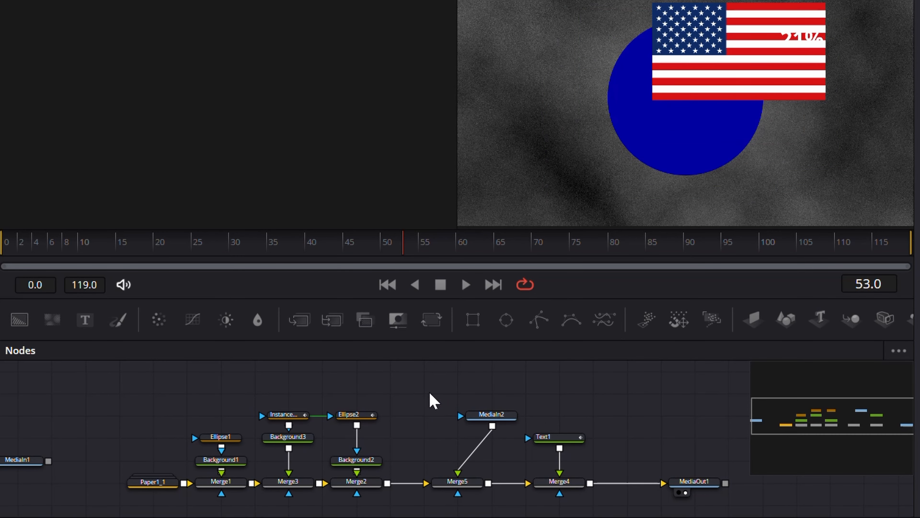
Step: Connect Ellipse2 to the mask input of Merge5 so the flag is cut to the slice, and scrub the animation
drag(359, 416, 305, 116)
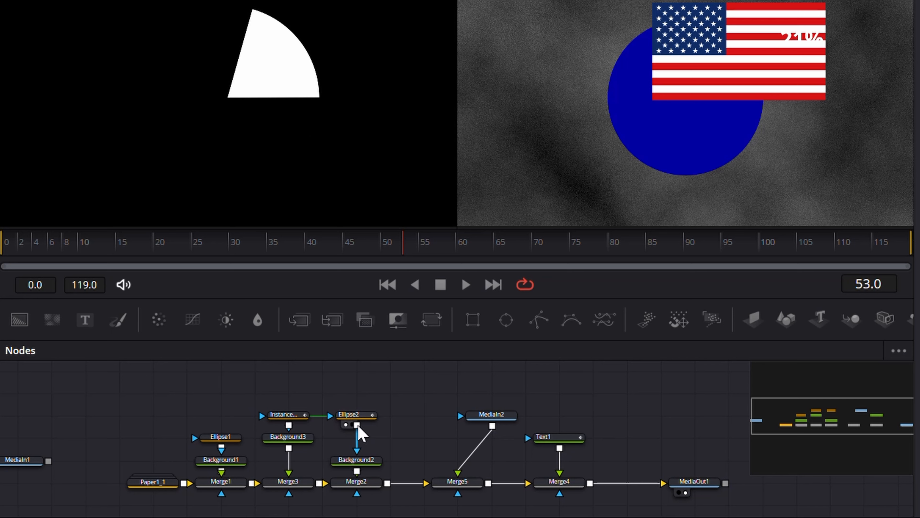
drag(358, 426, 459, 502)
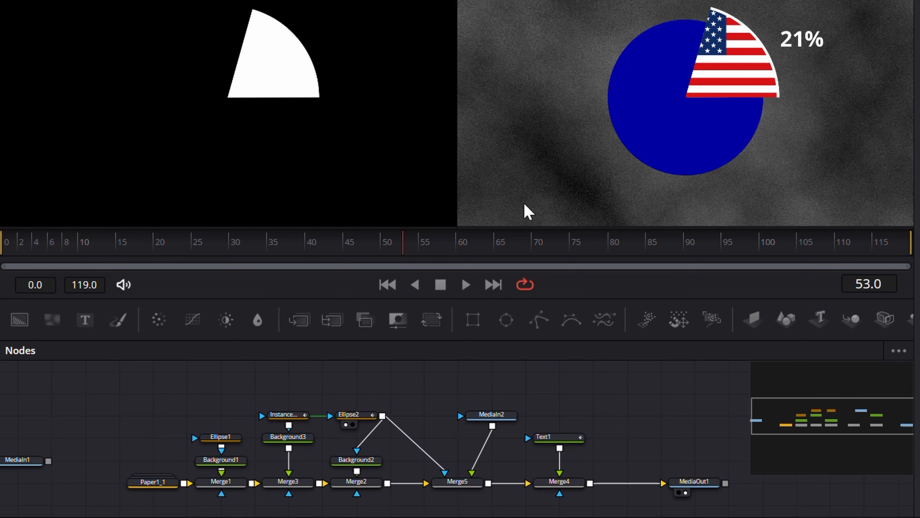
mouse_move(435, 246)
mouse_down()
mouse_move(222, 249)
mouse_move(513, 249)
mouse_move(101, 250)
mouse_move(540, 194)
mouse_move(190, 250)
mouse_move(581, 255)
mouse_move(187, 250)
mouse_move(425, 259)
mouse_up()
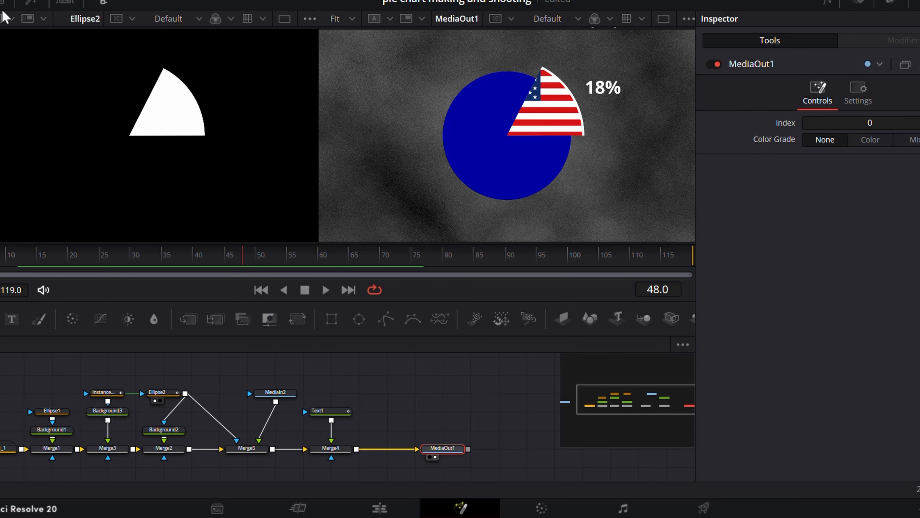
Step: Merge the world map image into the node chain before MediaOut1, reduce its size and offset it slightly over the pie
click(1, 2)
drag(110, 119, 357, 450)
click(1, 2)
drag(849, 155, 822, 163)
mouse_move(507, 136)
mouse_down()
mouse_move(549, 202)
mouse_move(521, 134)
mouse_up()
Step: Pull Merge6 off the chain's end, make room after Merge1 and insert it between Merge1 and Merge3
drag(387, 450, 444, 410)
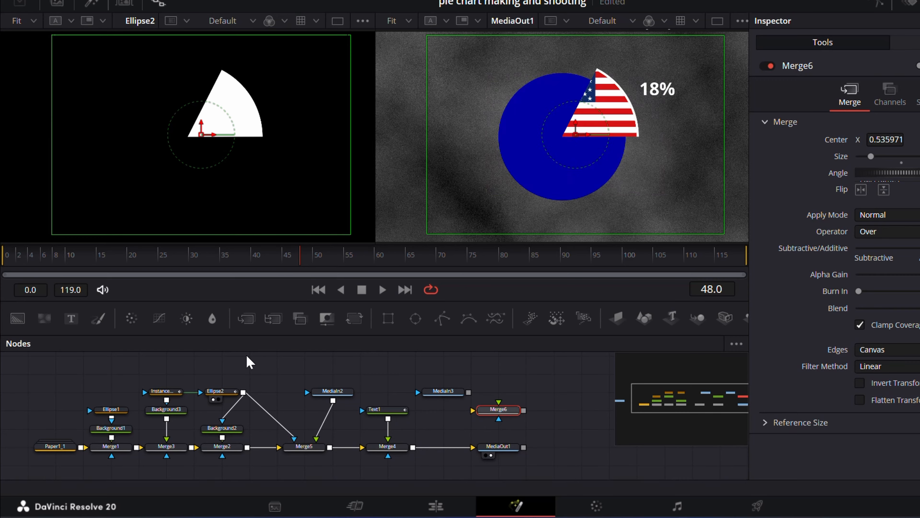
drag(113, 450, 144, 190)
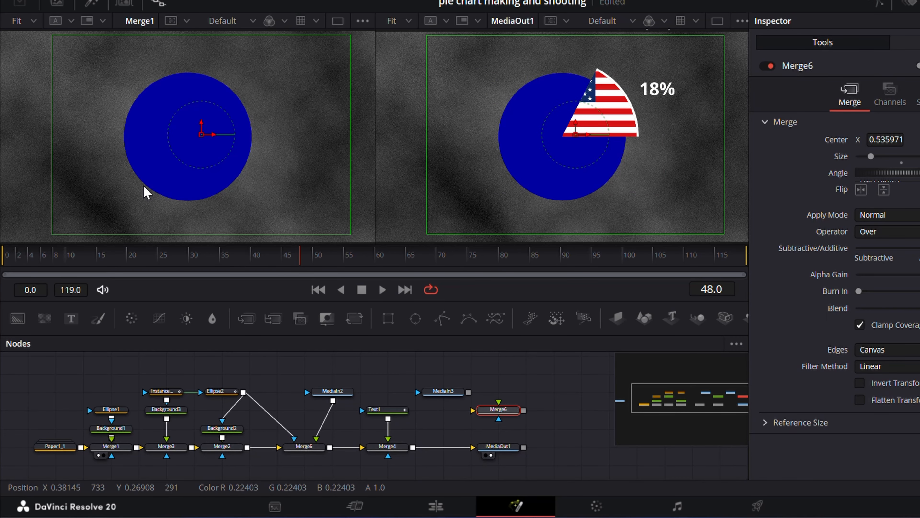
drag(44, 392, 131, 474)
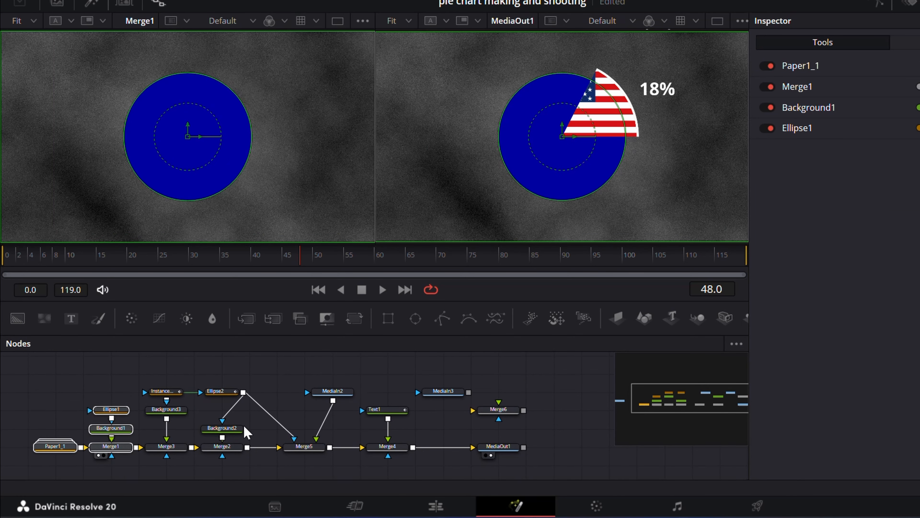
drag(245, 426, 359, 428)
drag(157, 393, 172, 450)
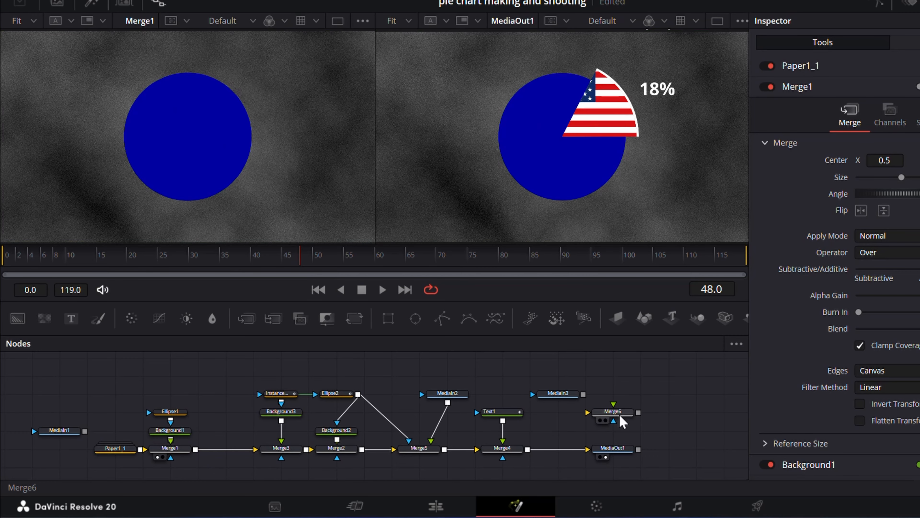
drag(613, 412, 236, 454)
click(235, 455)
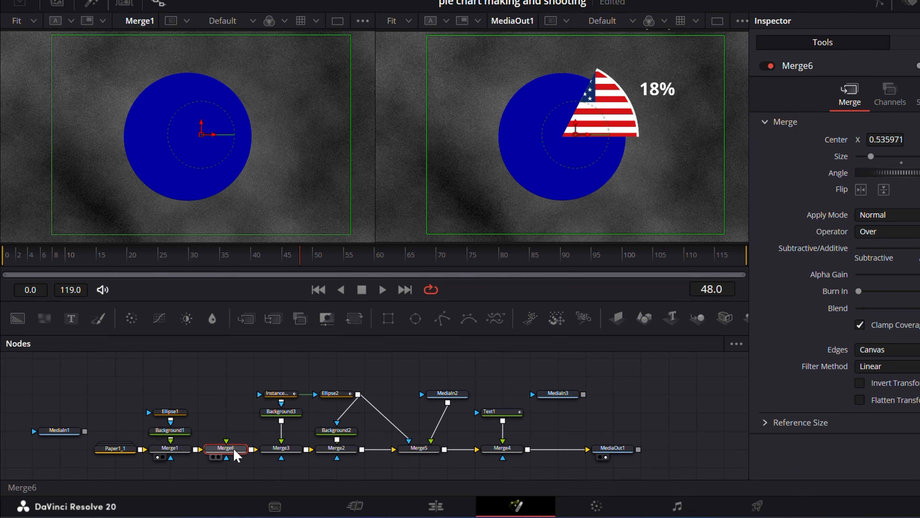
Step: Place the world map node MediaIn3 above Merge6, connected as its foreground
drag(565, 402, 228, 456)
click(226, 393)
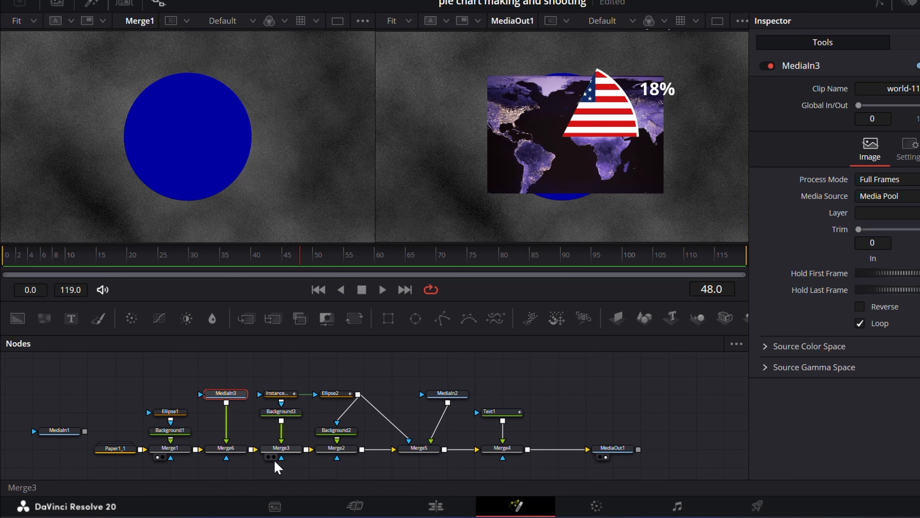
mouse_move(227, 398)
mouse_down()
mouse_move(227, 417)
mouse_move(229, 385)
mouse_up()
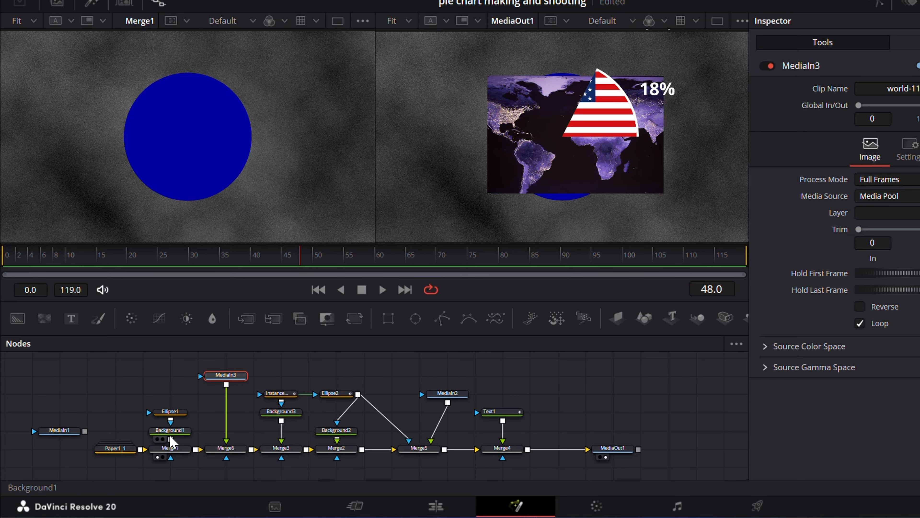
Step: Connect Ellipse1 to the mask input of Merge6 and adjust the merge so the map fills the whole pie circle
drag(198, 235, 180, 237)
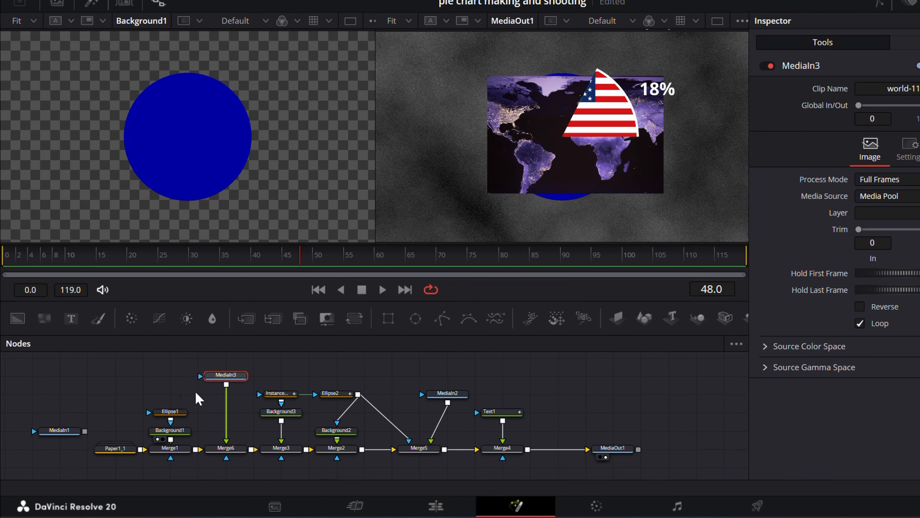
drag(173, 410, 179, 167)
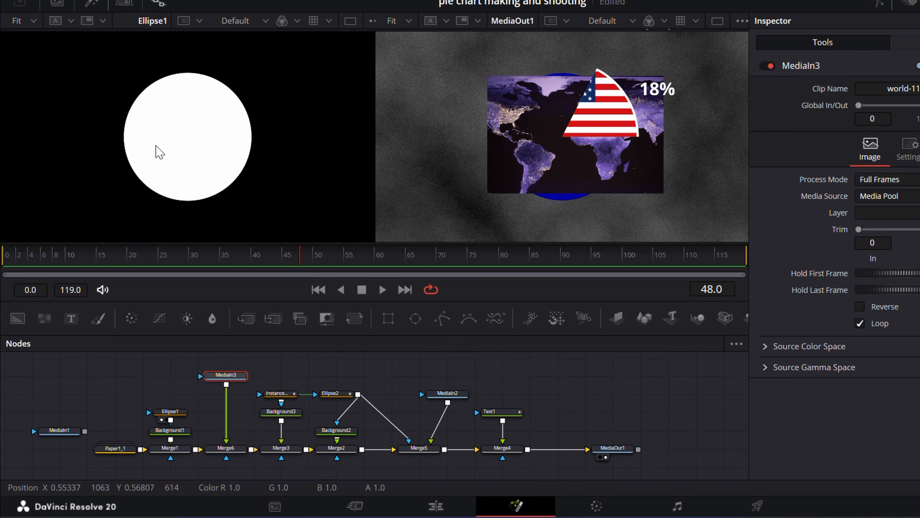
drag(175, 433, 227, 463)
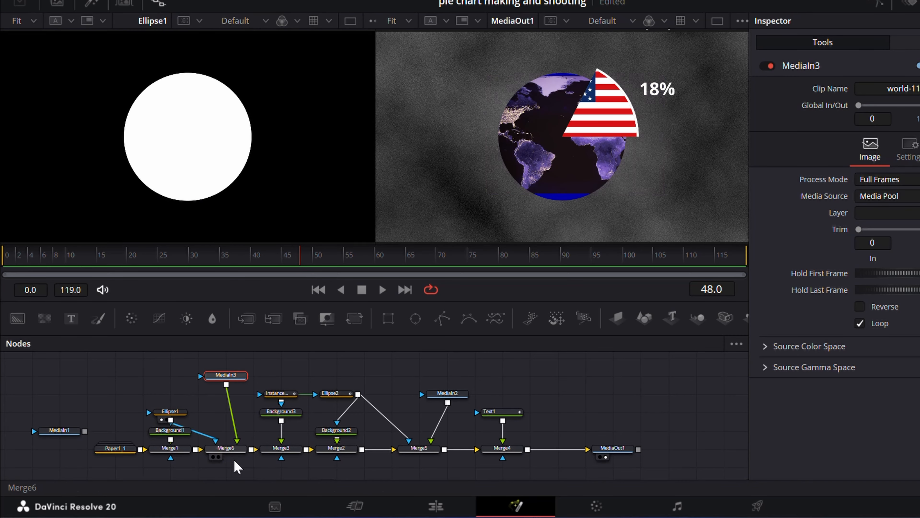
click(225, 449)
mouse_move(786, 142)
mouse_down()
mouse_move(744, 147)
mouse_move(796, 154)
mouse_move(779, 167)
mouse_move(763, 159)
mouse_move(794, 144)
mouse_up()
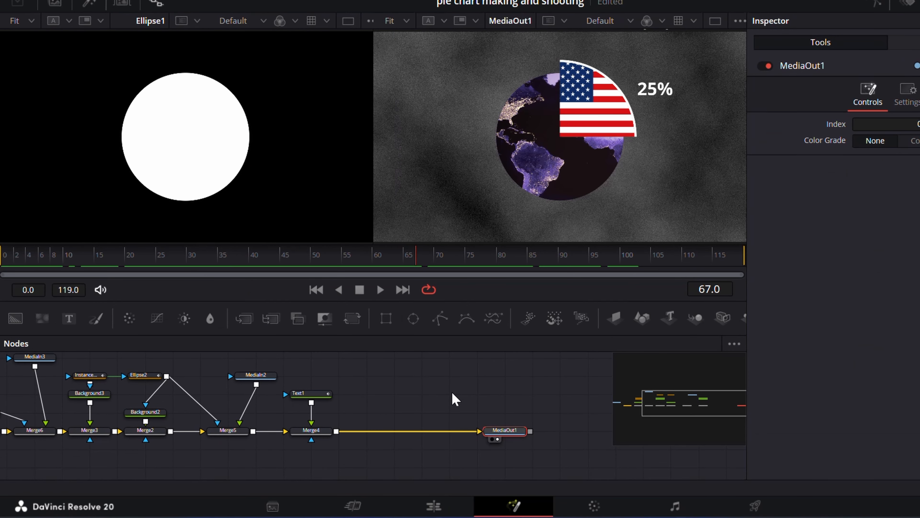
Step: Merge a Text node reading "GLOBAL GDP" in after Merge4, with size 0.0472, and place it over the lower part of the pie
drag(71, 318, 343, 434)
click(423, 378)
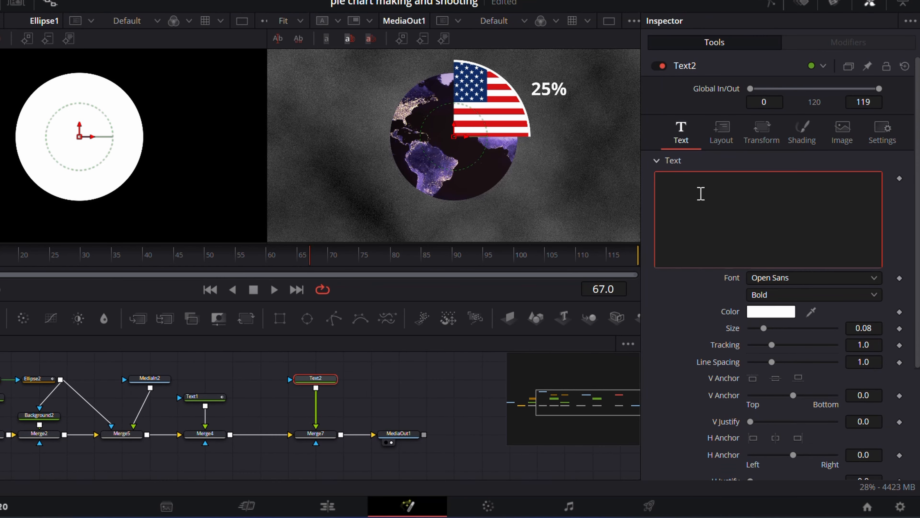
text(GLOBAL GDP)
drag(802, 328, 797, 331)
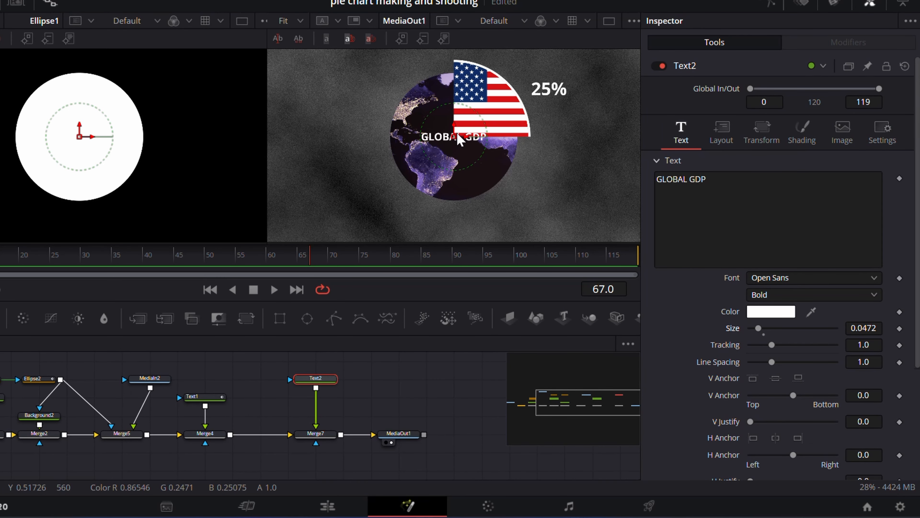
drag(457, 137, 462, 177)
Step: Merge another Text node in after Merge7 reading "The U.S. share of global GDP was estimated at 25% in 20XX." with size 0.0433
click(414, 401)
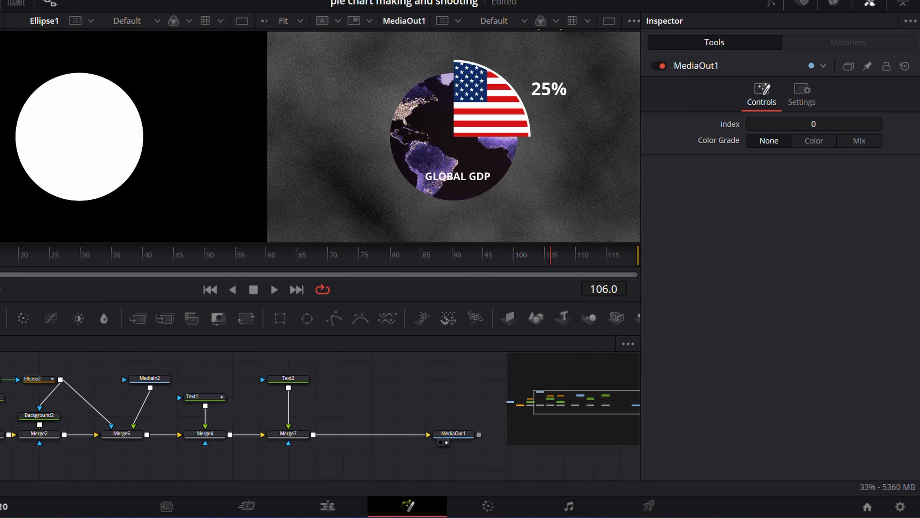
drag(0, 319, 314, 436)
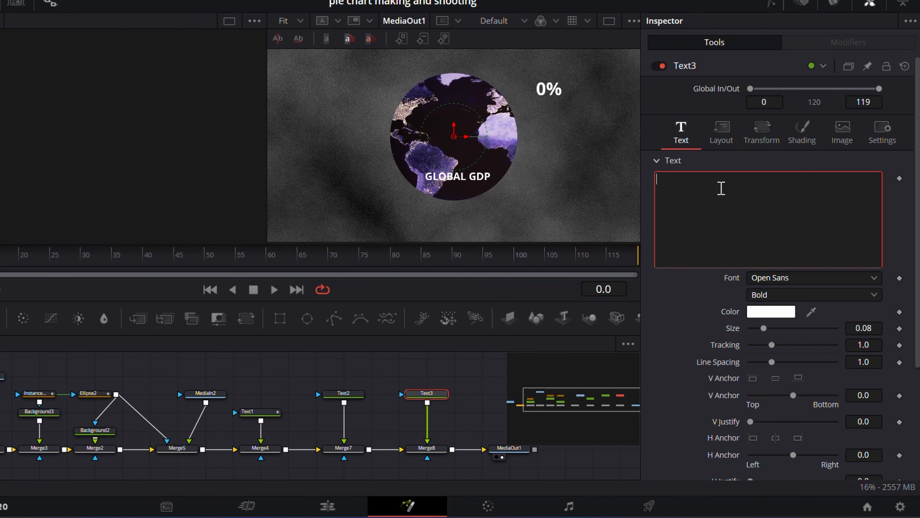
text(The U.S. share of global GDP was estimated at 25% in 20XX.)
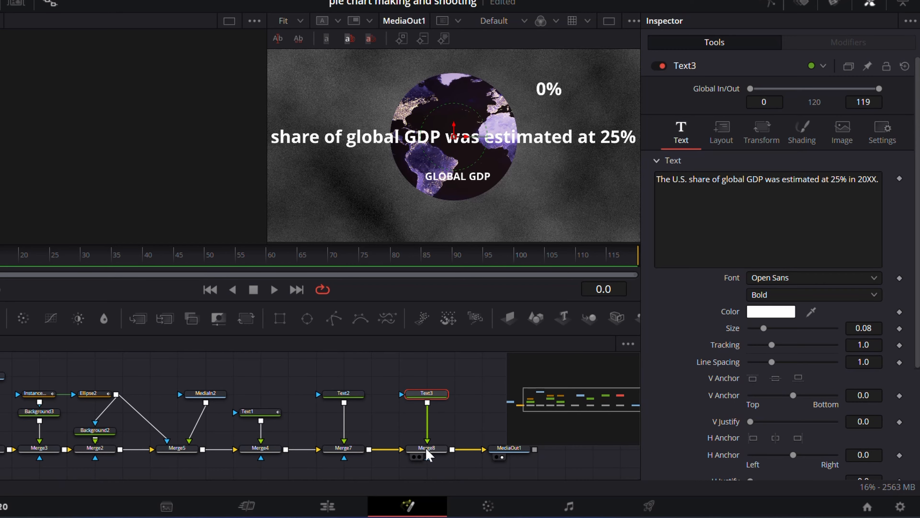
drag(763, 328, 759, 329)
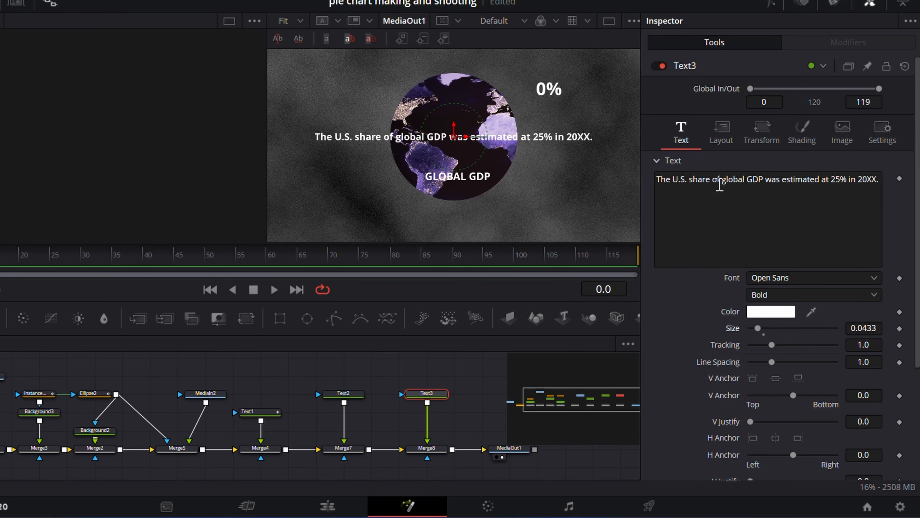
Step: Move the U.S. share sentence below the pie with a Y offset of -0.234
click(762, 133)
mouse_move(776, 212)
mouse_down()
mouse_move(747, 212)
mouse_move(775, 212)
mouse_up()
double_click(732, 211)
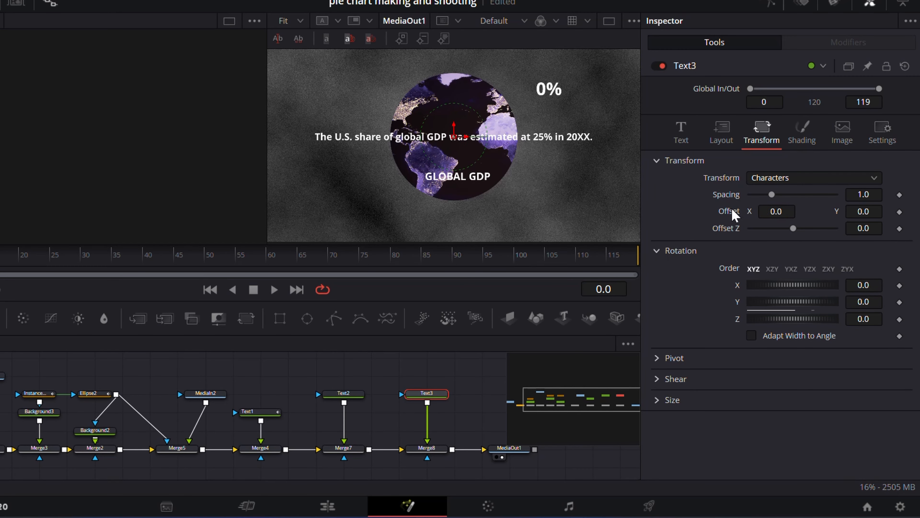
drag(862, 212, 807, 211)
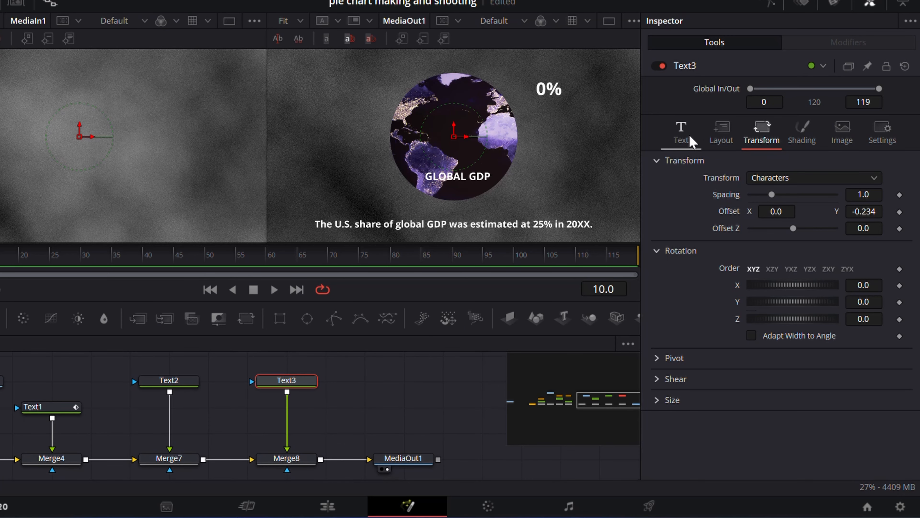
Step: Animate the Write On end of Text3 from 0.0 at frame 10 to 1.0 at frame 20, and scrub through the result
click(690, 140)
scroll(827, 435, down, 5)
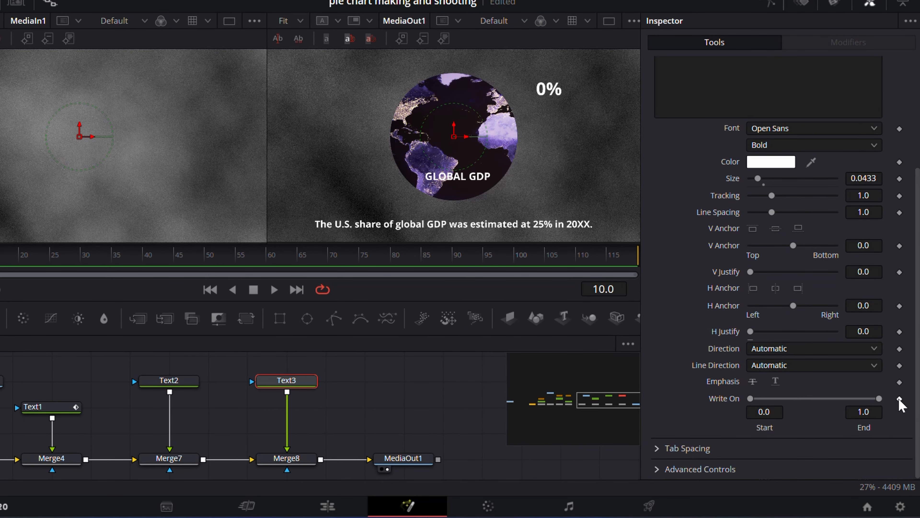
click(900, 398)
drag(881, 401, 760, 408)
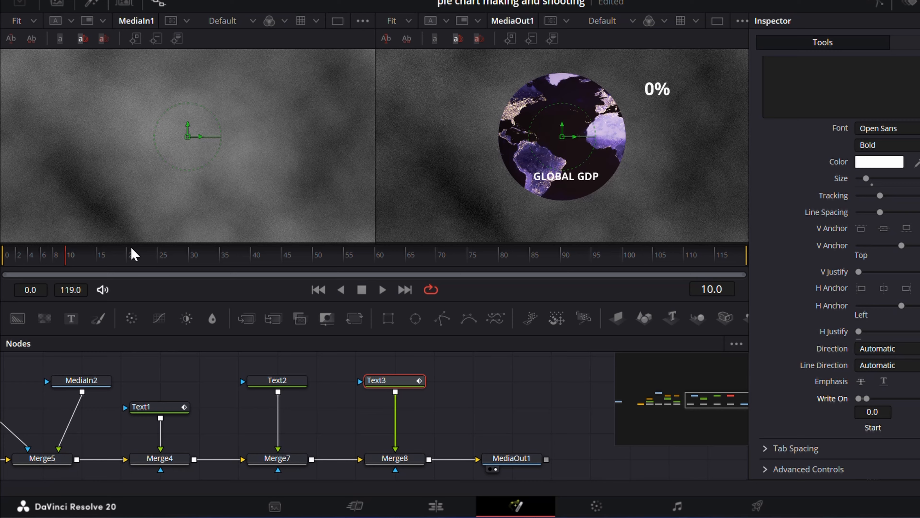
mouse_move(131, 253)
mouse_down()
mouse_move(257, 257)
mouse_move(81, 269)
mouse_move(133, 269)
mouse_up()
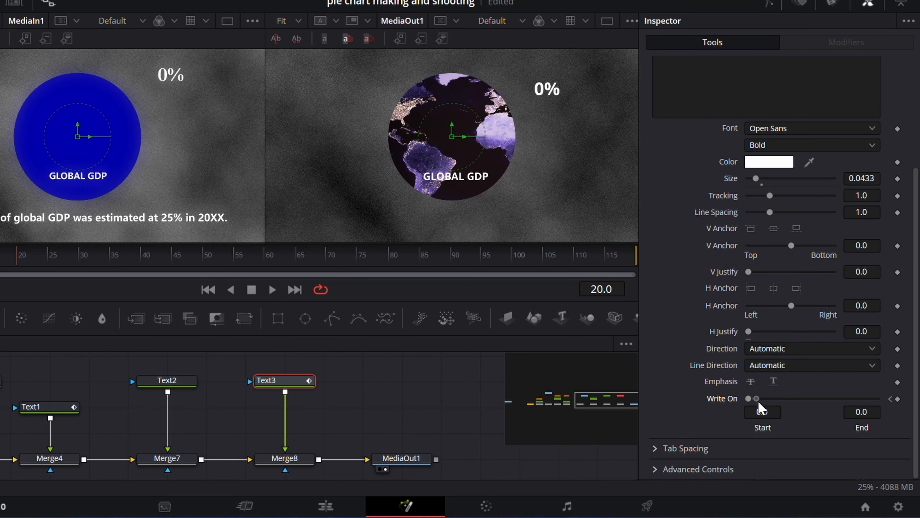
drag(759, 402, 907, 400)
drag(54, 256, 29, 255)
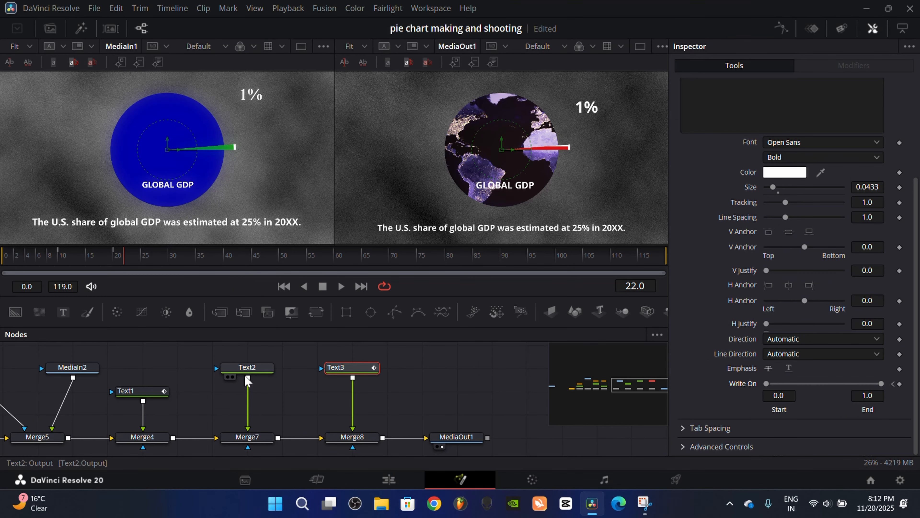
Step: Keyframe the Blend of Merge7 at 1.0 on frame 20 and 0.0 on frame 19 so the GLOBAL GDP label pops in
click(245, 372)
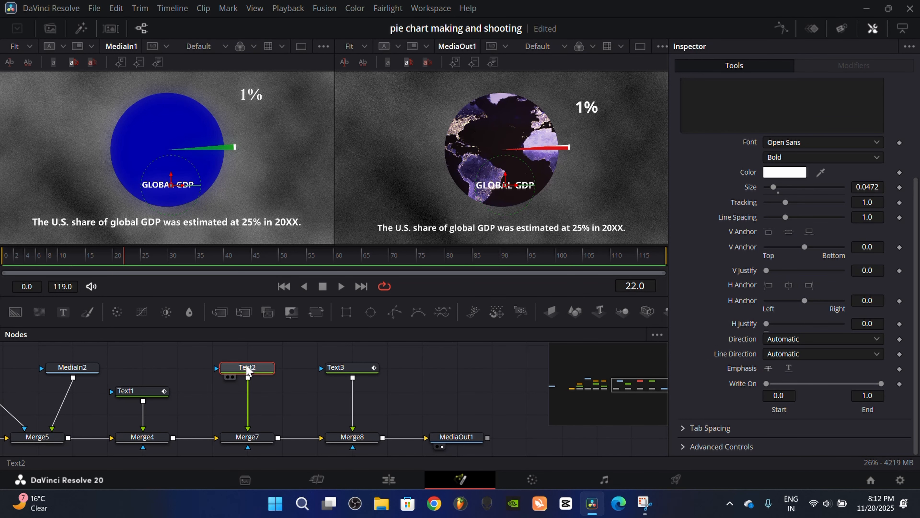
mouse_move(124, 259)
mouse_down()
mouse_move(86, 261)
mouse_move(115, 267)
mouse_up()
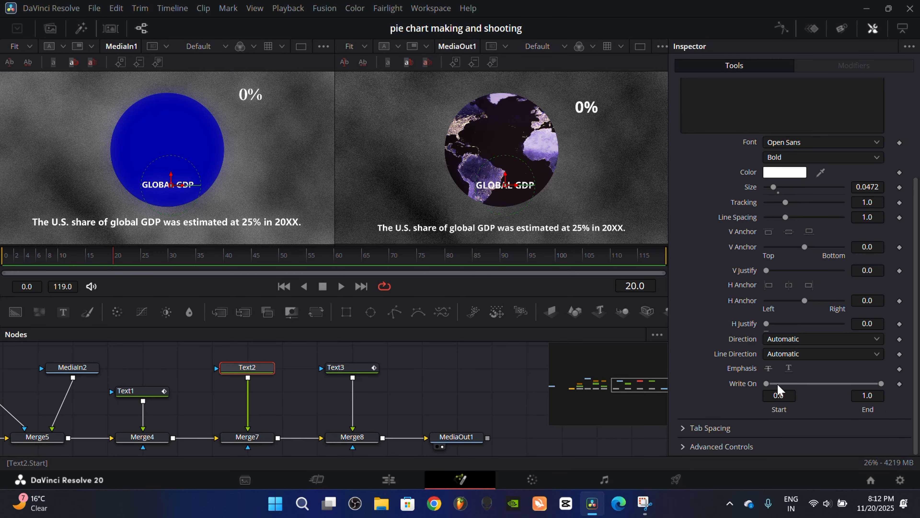
scroll(699, 249, up, 10)
click(247, 436)
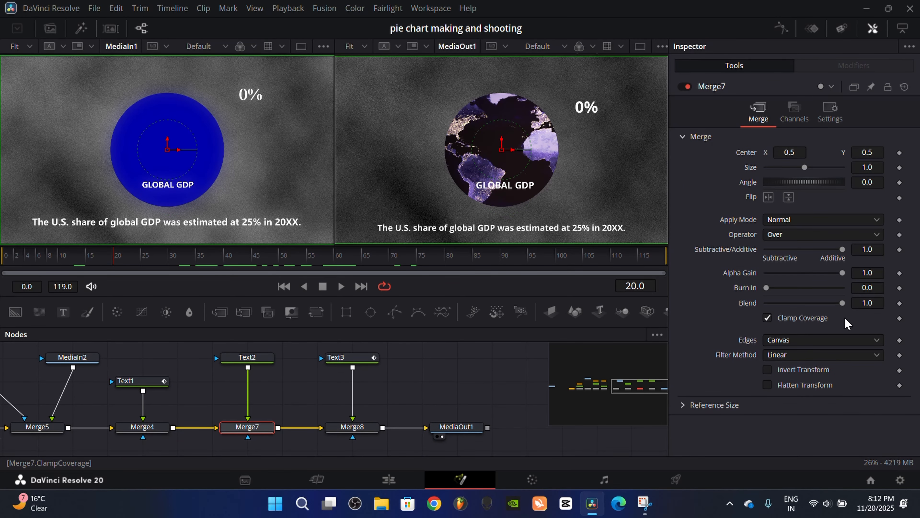
click(899, 303)
key(Left)
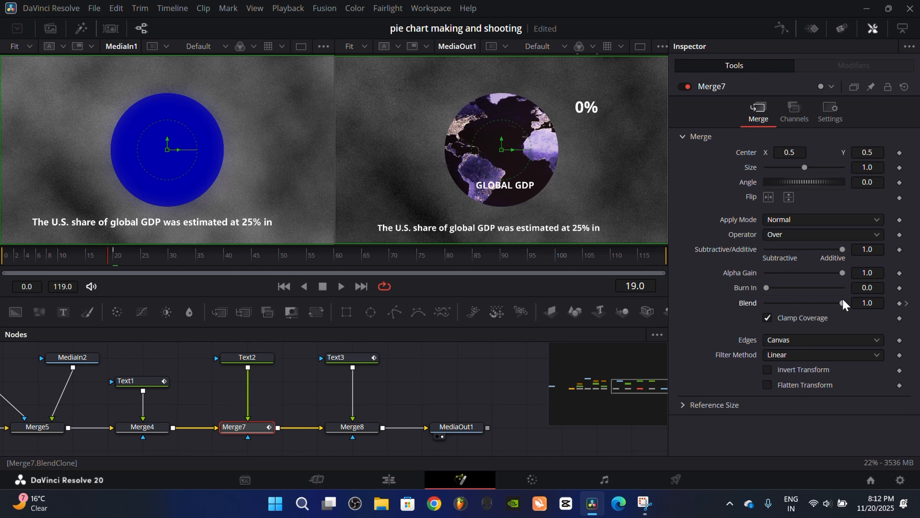
drag(813, 305, 525, 285)
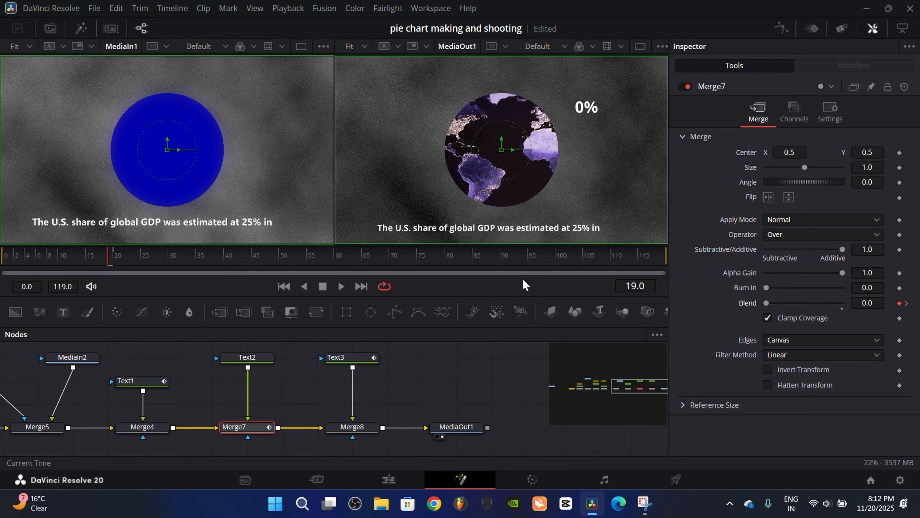
drag(113, 258, 101, 241)
click(155, 427)
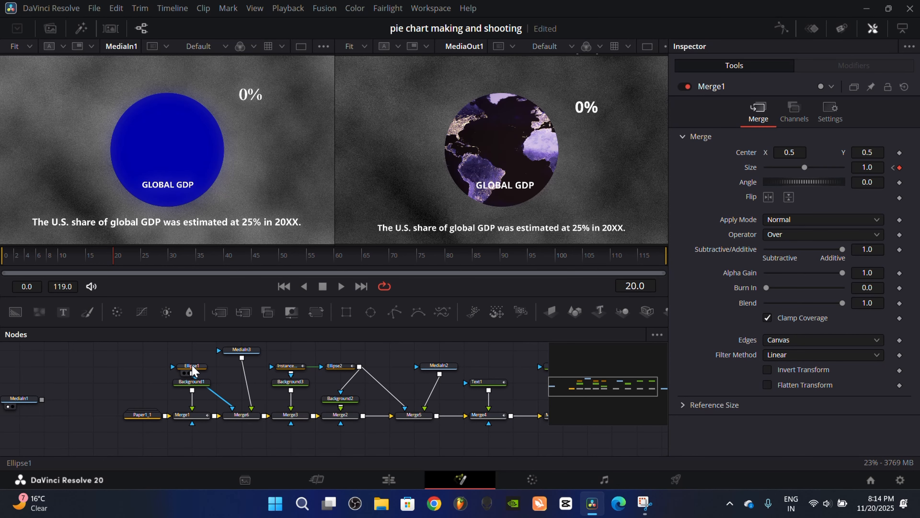
Step: Animate the width of Ellipse1 from 0.0 at frame 10 to 0.341 at frame 20, and scrub through the result
click(192, 367)
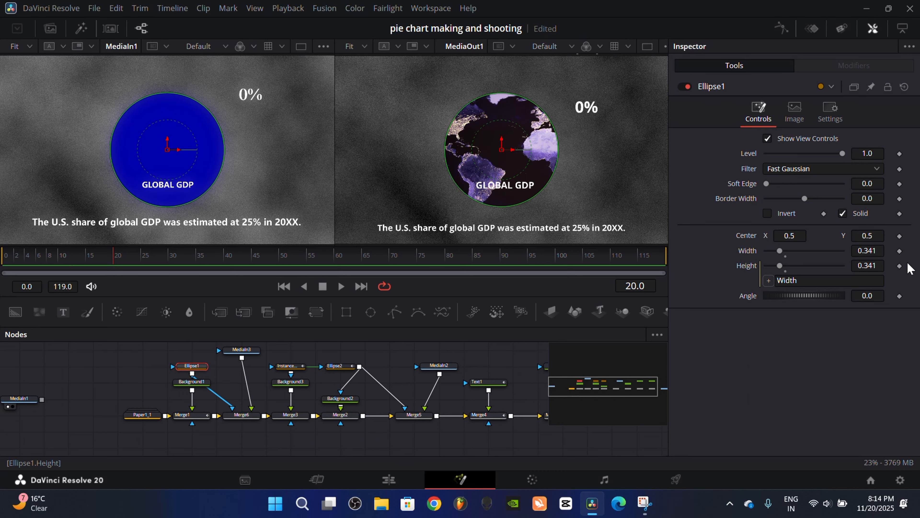
click(900, 251)
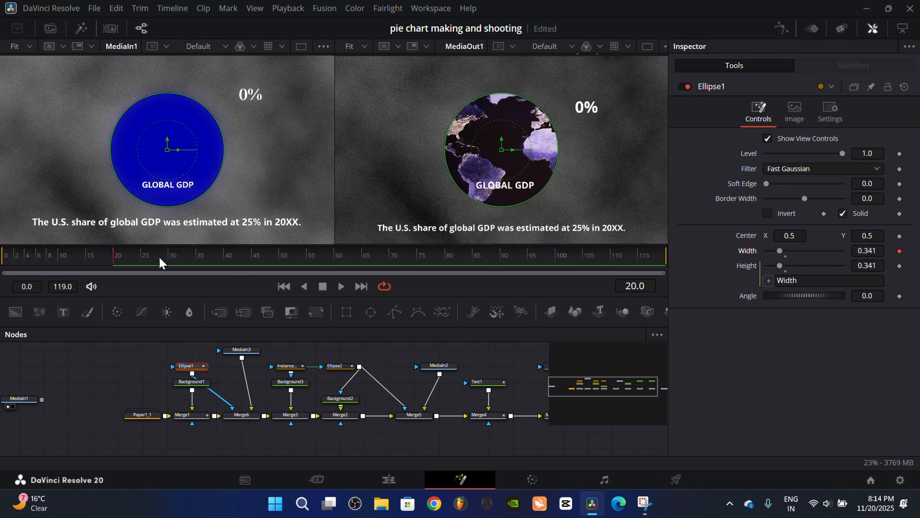
drag(117, 259, 60, 265)
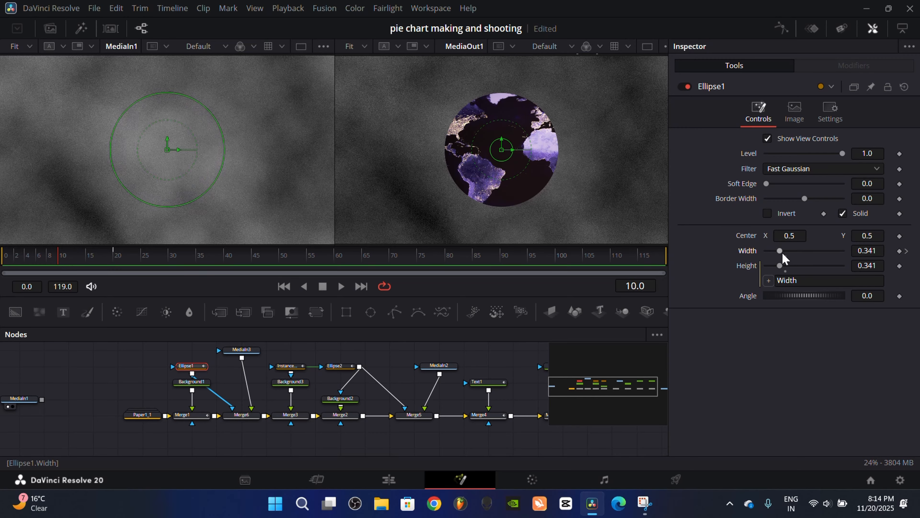
drag(782, 253, 770, 253)
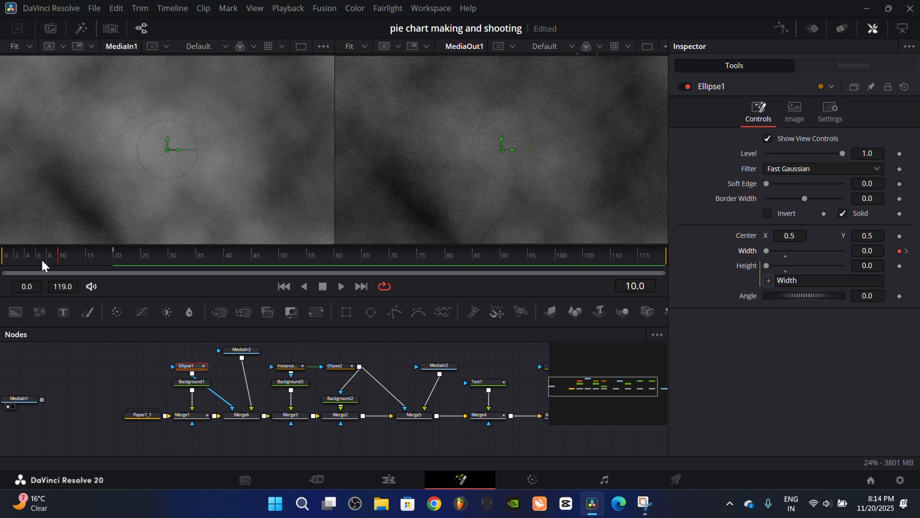
drag(43, 266, 284, 271)
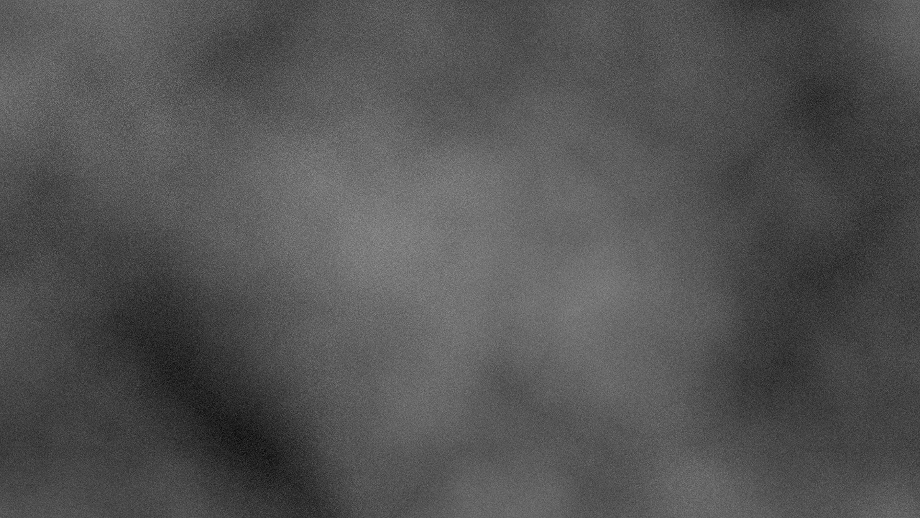